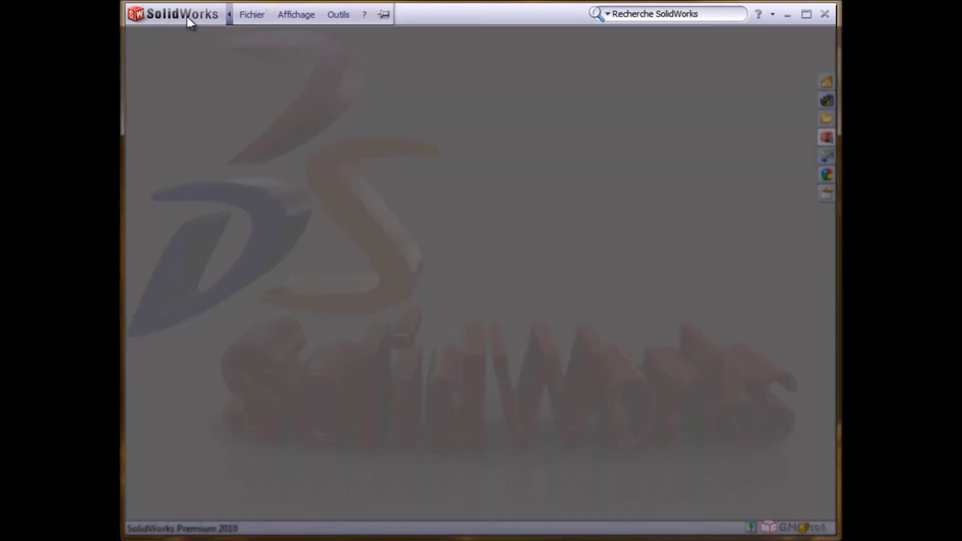
Show the main menus, pin the menu bar open and release it again.
left_click(264, 16)
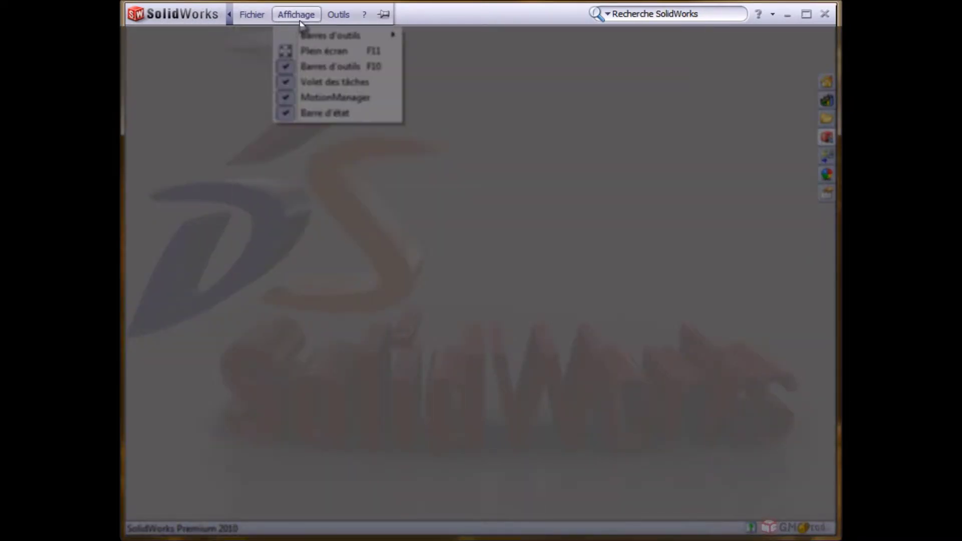
left_click(384, 15)
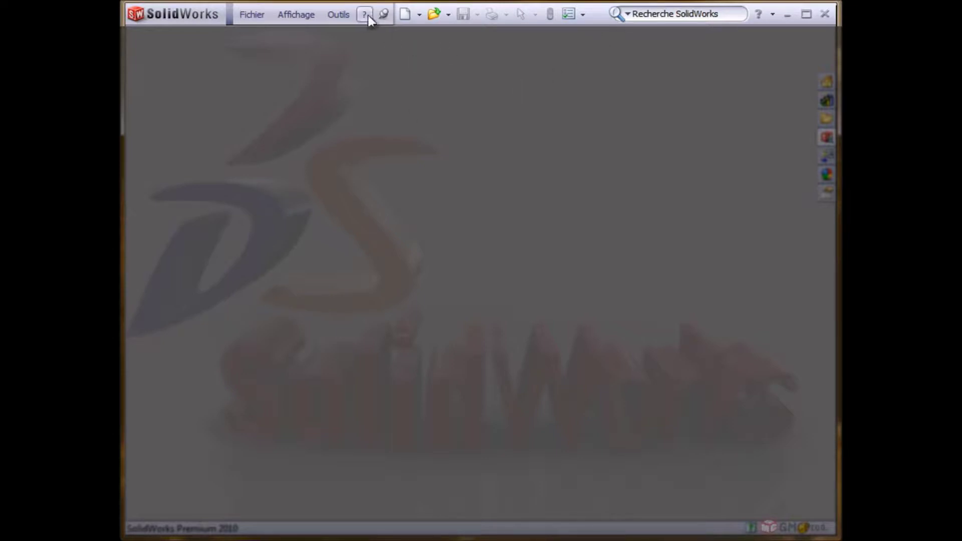
left_click(385, 15)
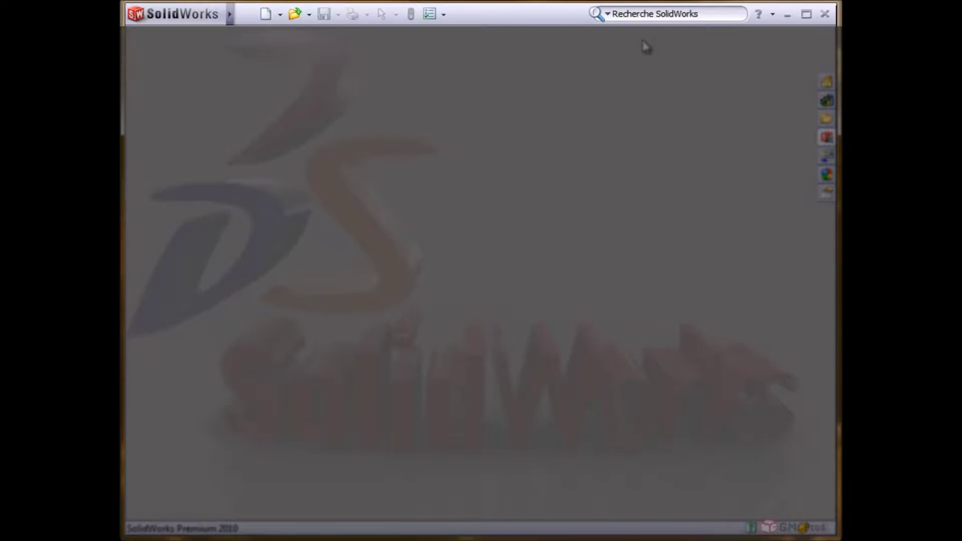
Browse the local drives through the Fichiers locaux search, and try pinning and unpinning the results pane.
left_click(608, 15)
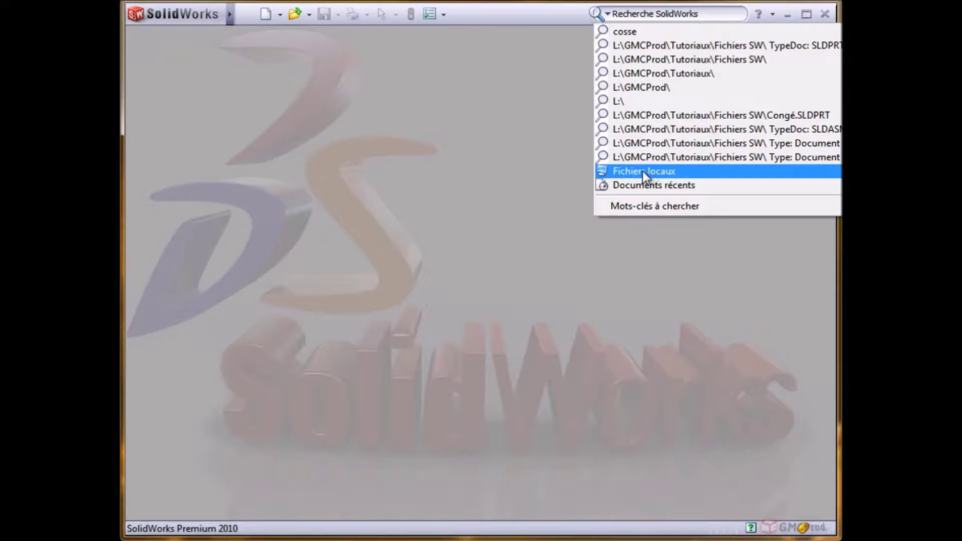
left_click(639, 174)
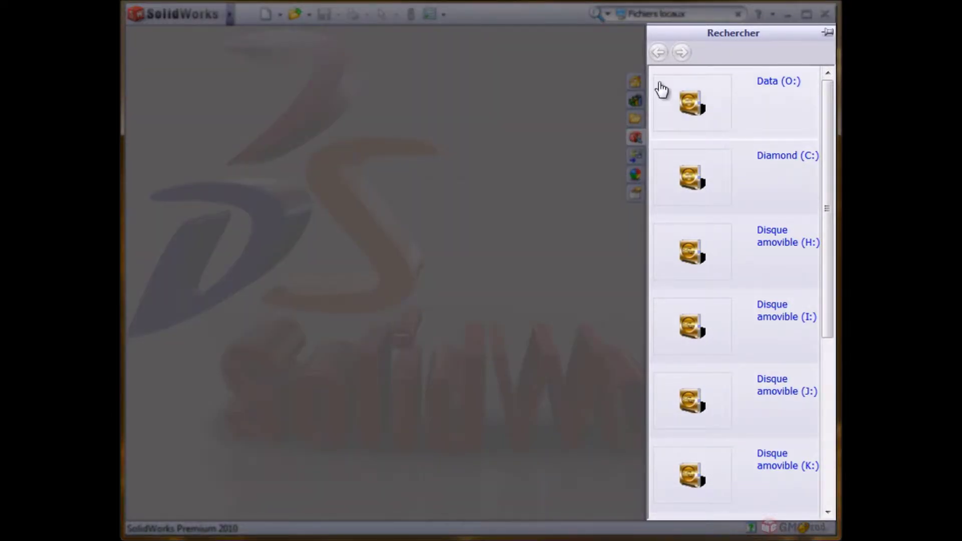
mouse_move(831, 105)
left_mouse_down()
mouse_move(835, 268)
mouse_move(828, 89)
left_mouse_up()
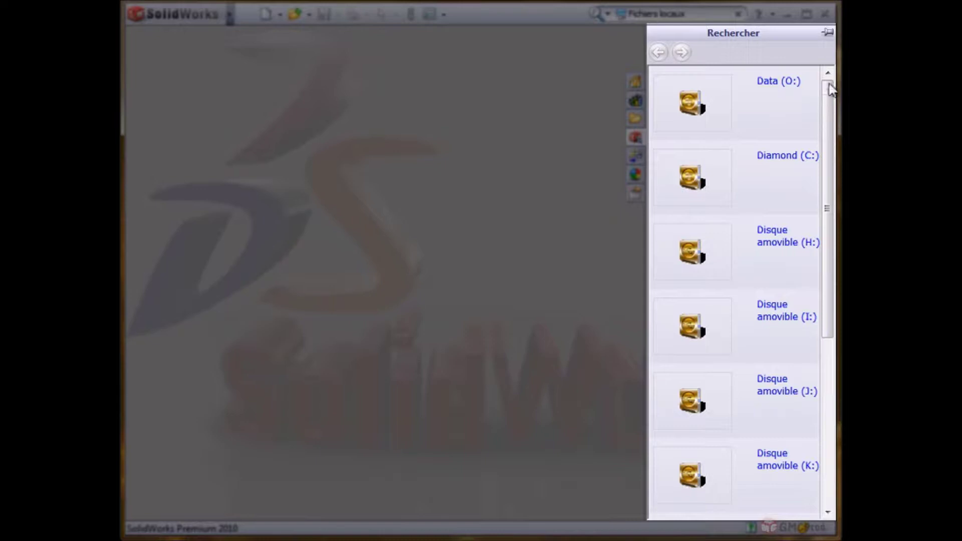
left_click(827, 33)
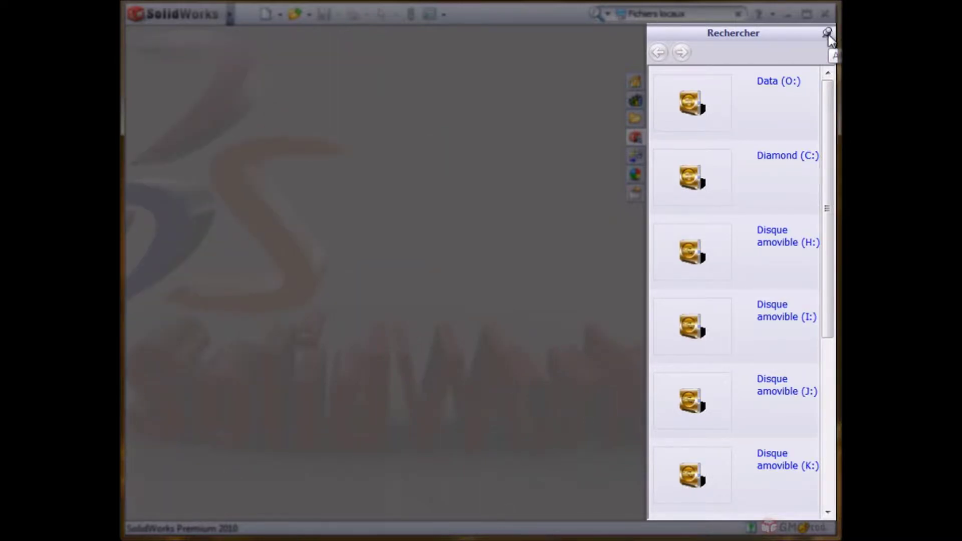
left_click(828, 34)
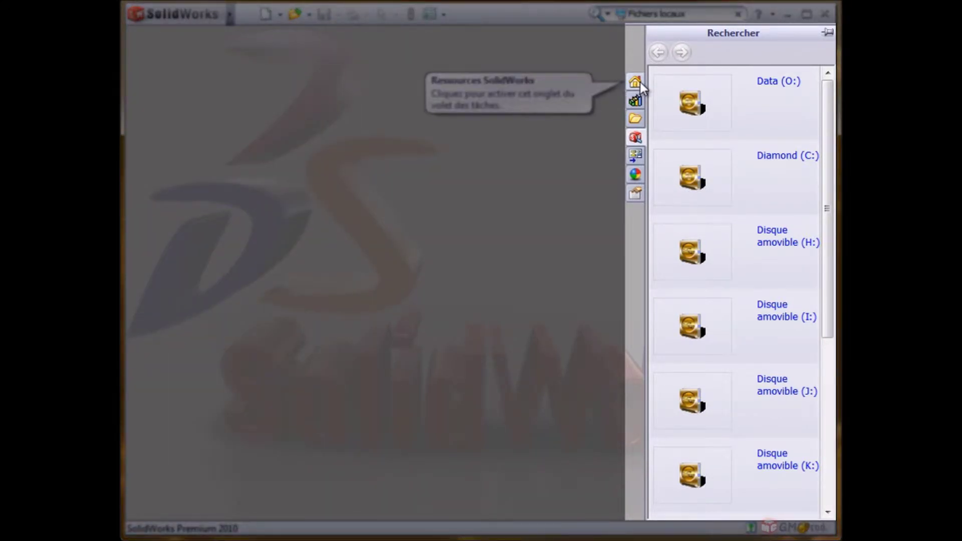
Review the SolidWorks resources from the getting-started links to the tip of the day, and show the next tip.
left_click(635, 82)
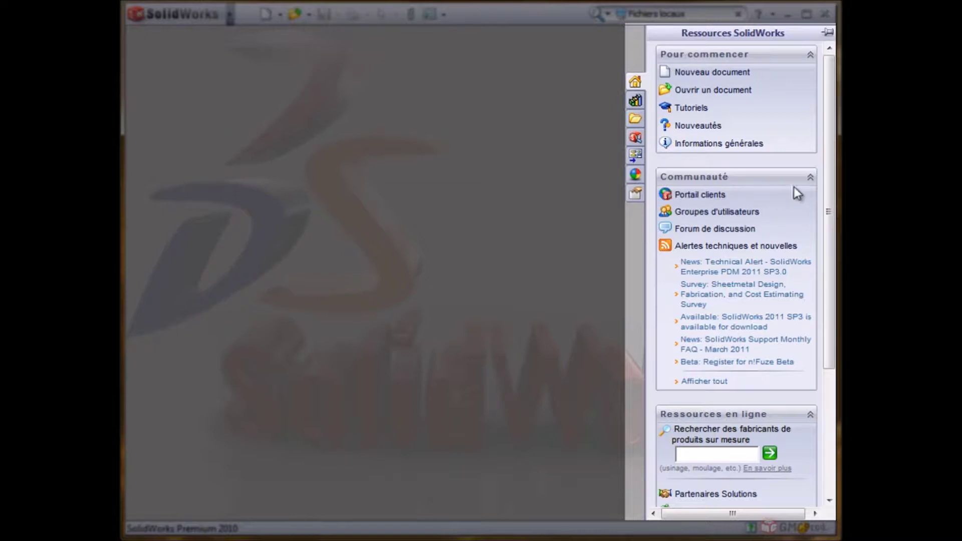
left_click_drag(830, 245, 829, 380)
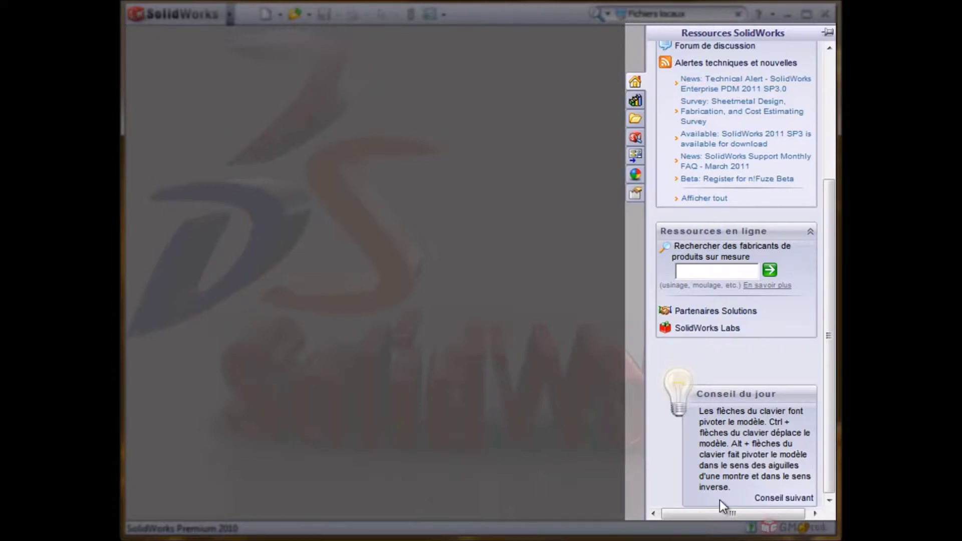
left_click(790, 499)
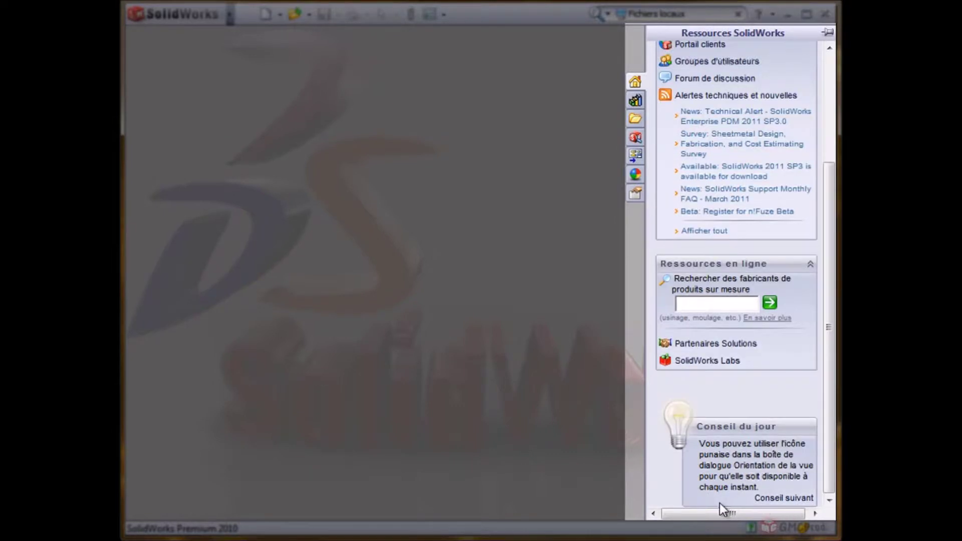
left_click_drag(831, 410, 830, 304)
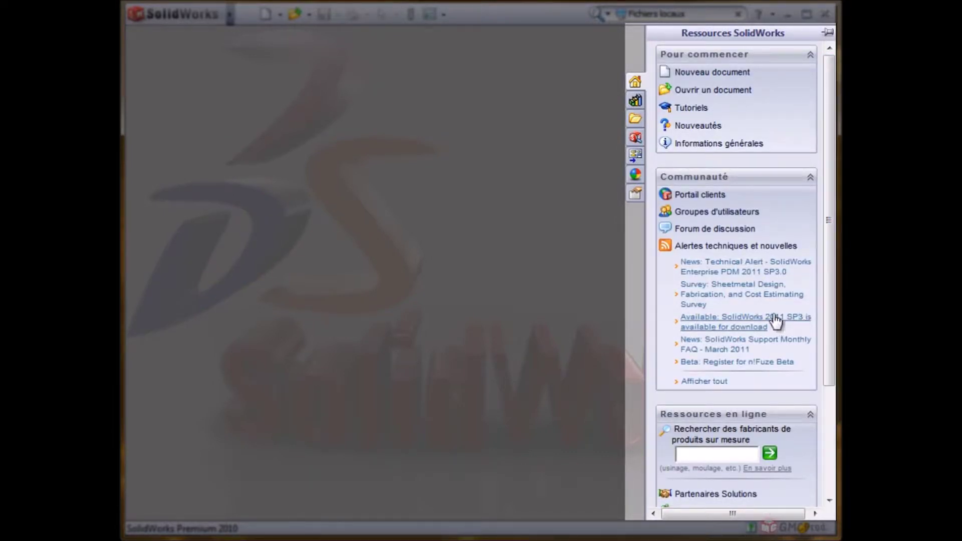
Look through the design library, file explorer, view palette, appearances/scenes and custom properties, and return to the SolidWorks resources.
left_click(635, 100)
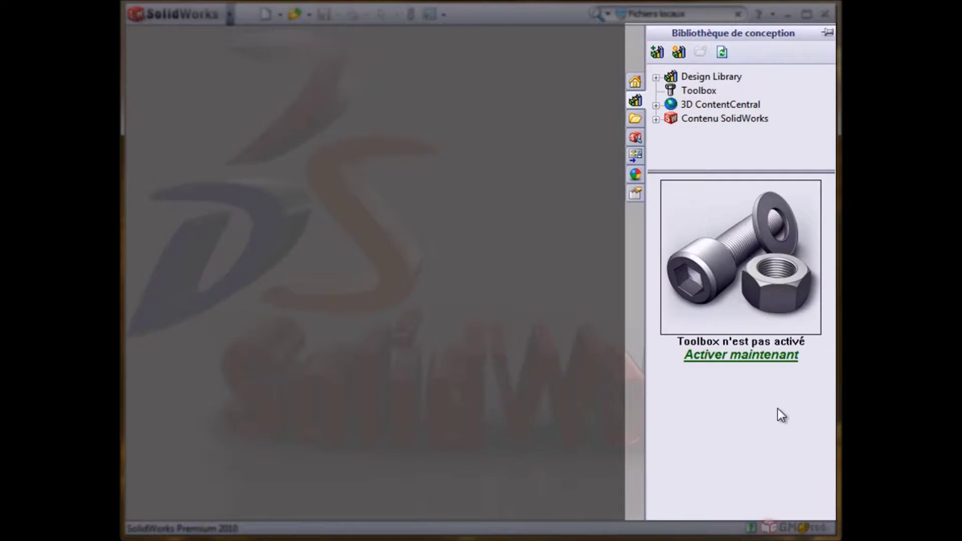
left_click(638, 121)
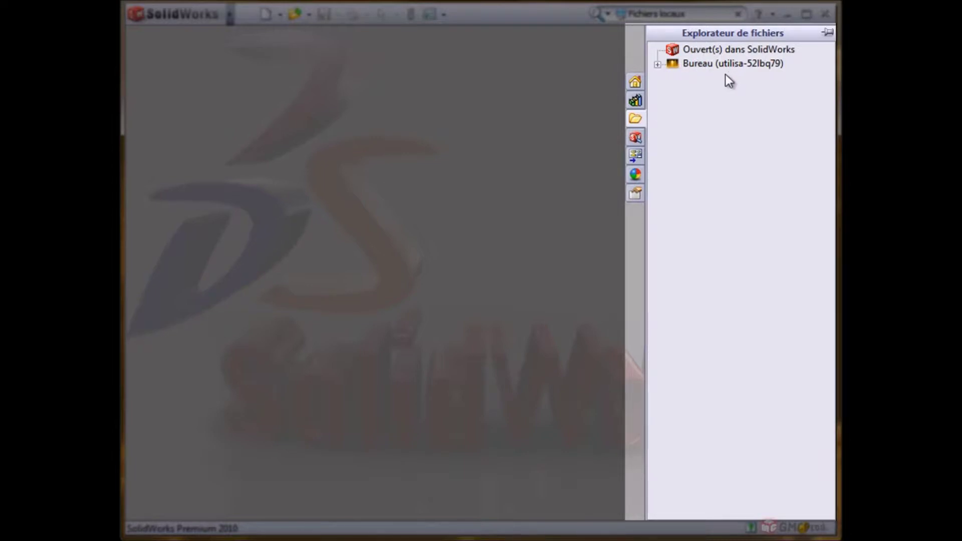
left_click(636, 155)
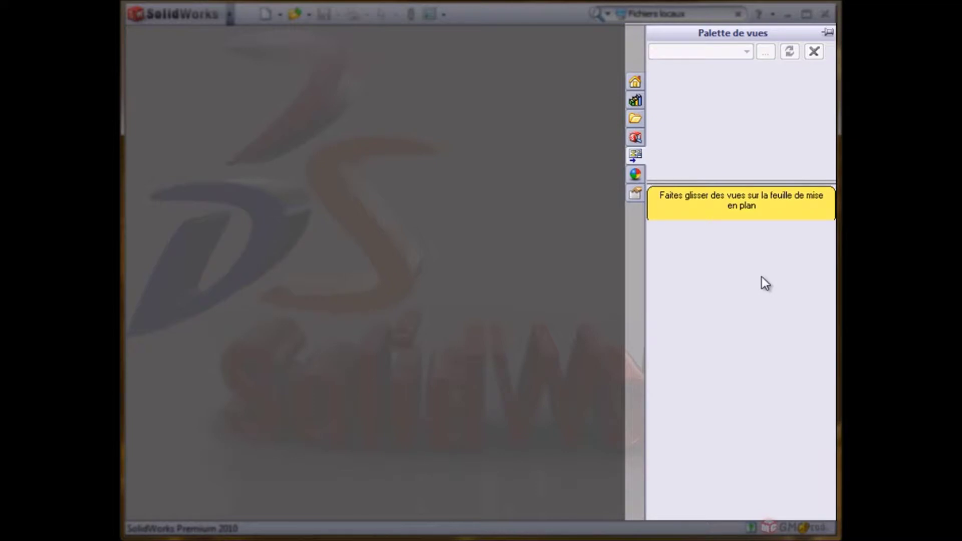
left_click(635, 175)
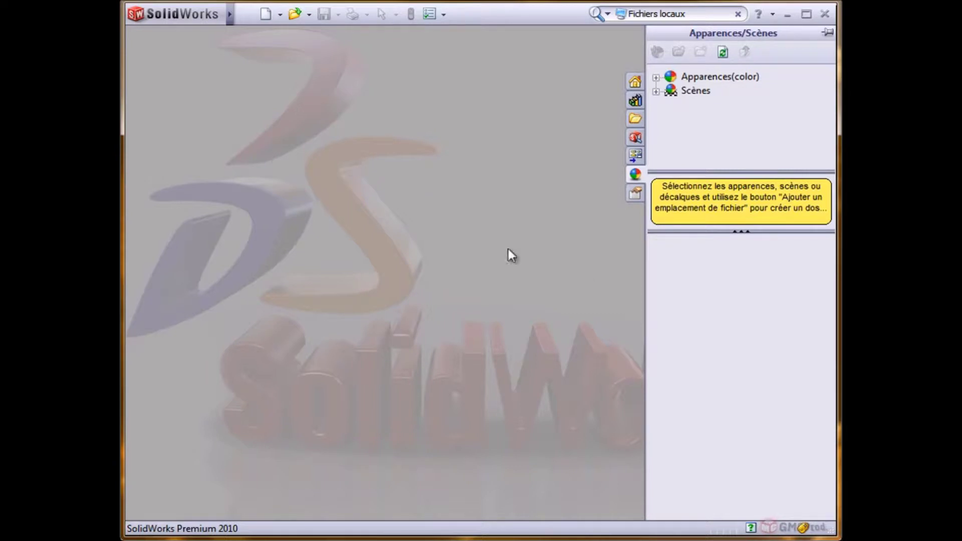
left_click(634, 196)
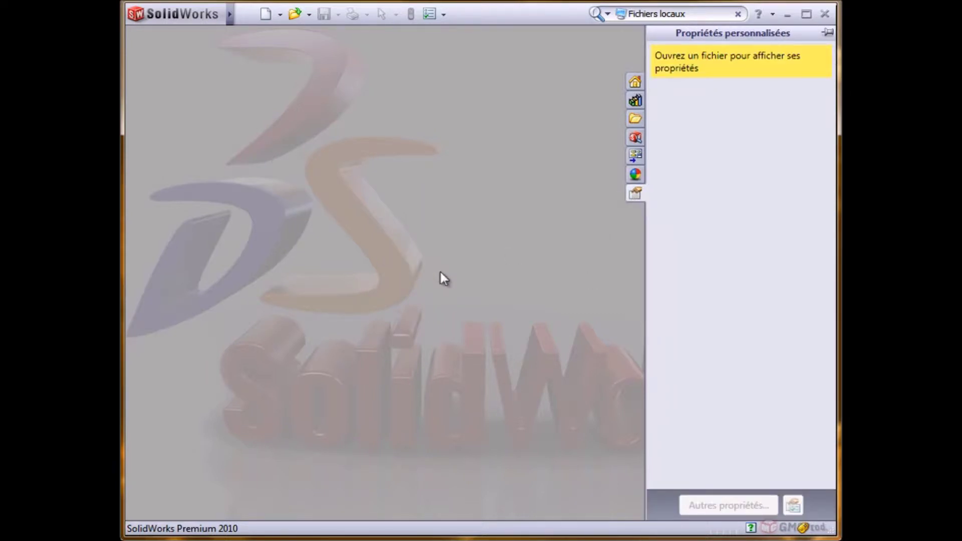
left_click(635, 81)
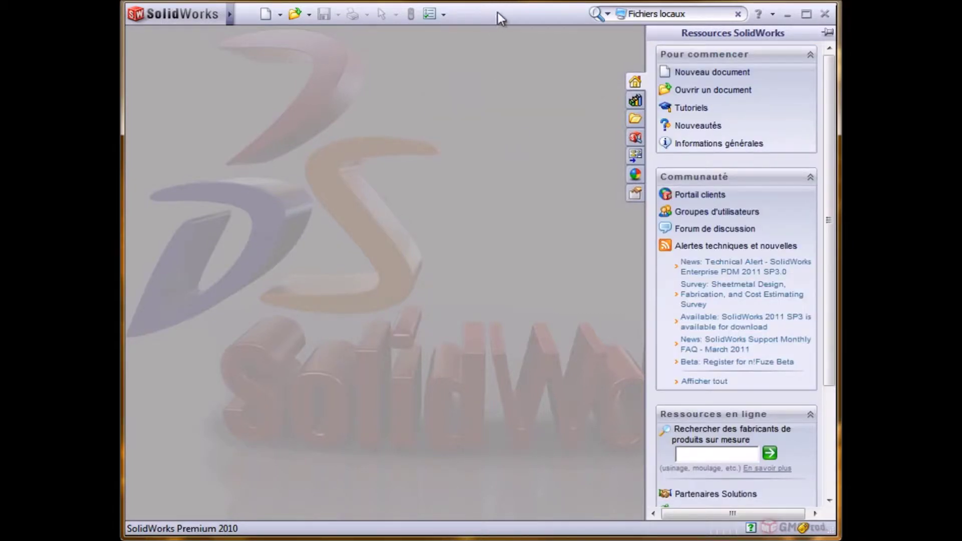
Hide the task pane (Volet des tâches) and display it again.
right_click(480, 11)
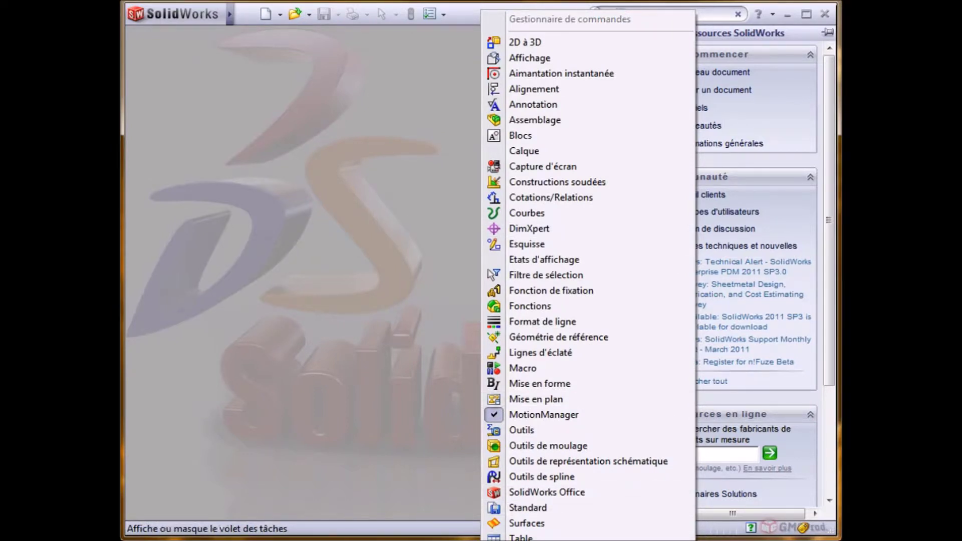
left_click(537, 540)
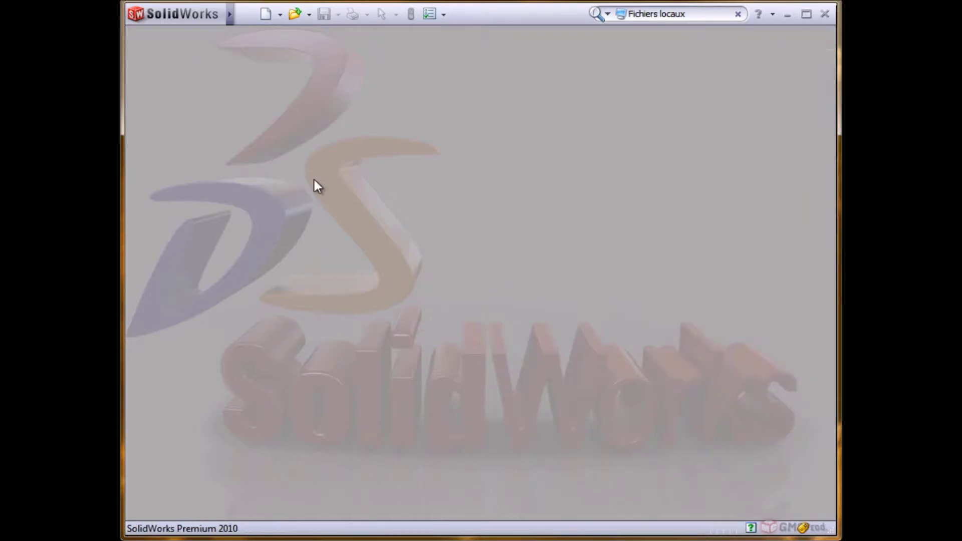
right_click(502, 20)
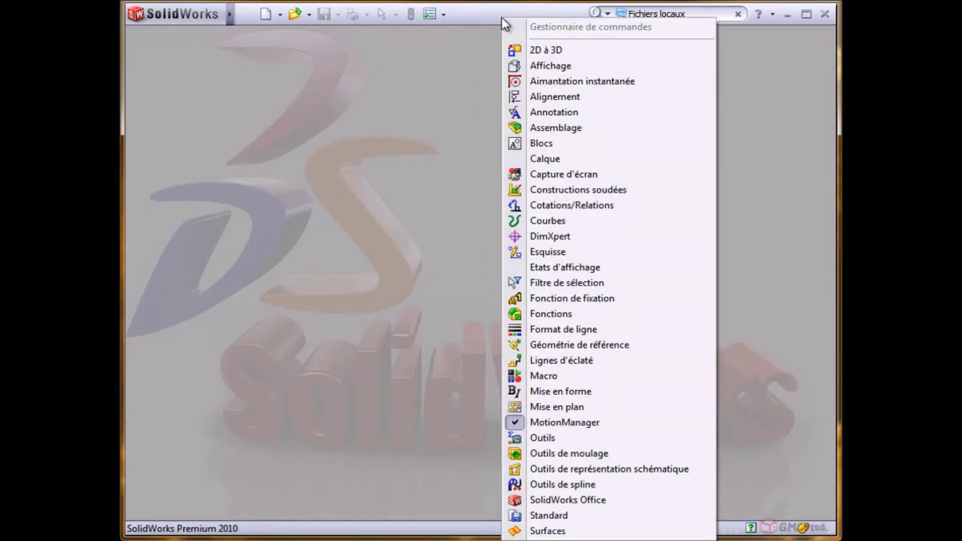
left_click(577, 540)
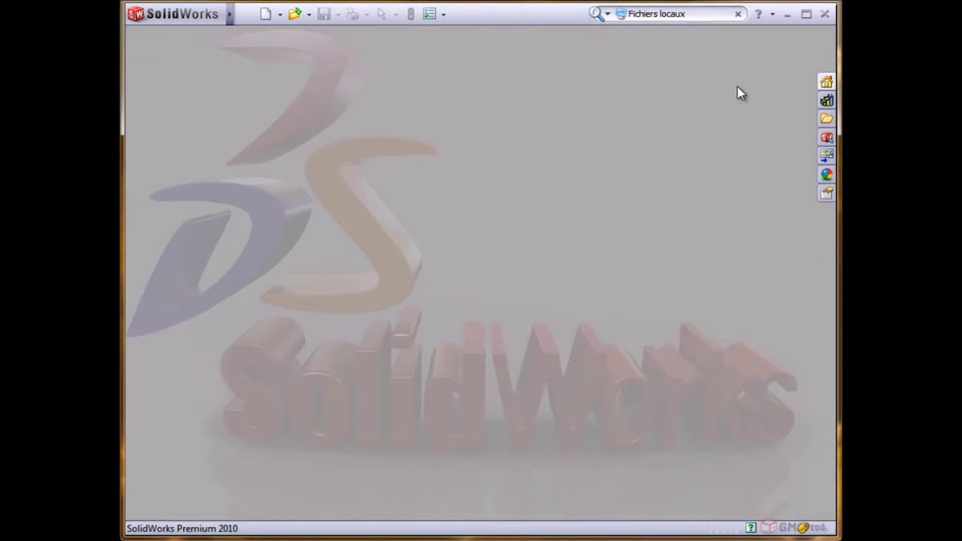
left_click(827, 81)
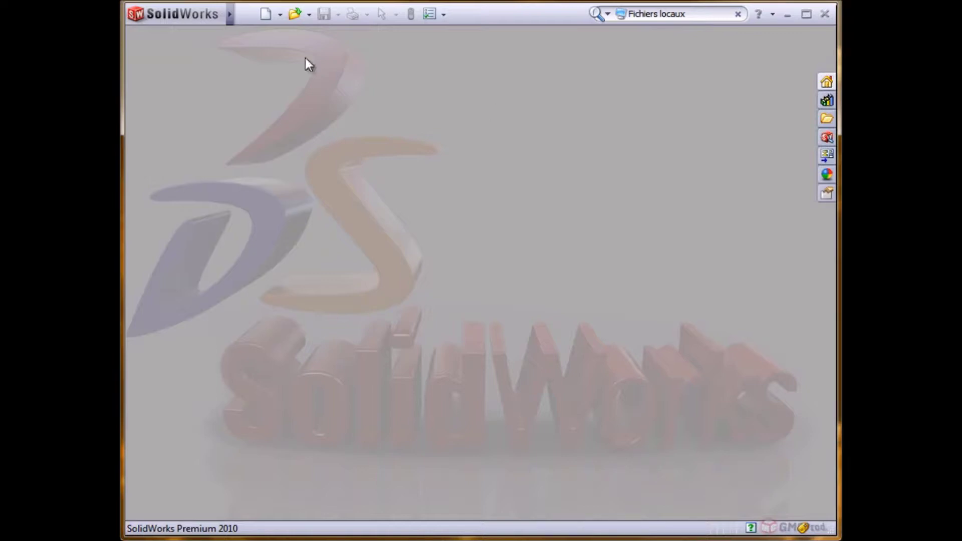
View the new and open document options, browse the recent documents, and close the overview without opening a file.
left_click(284, 18)
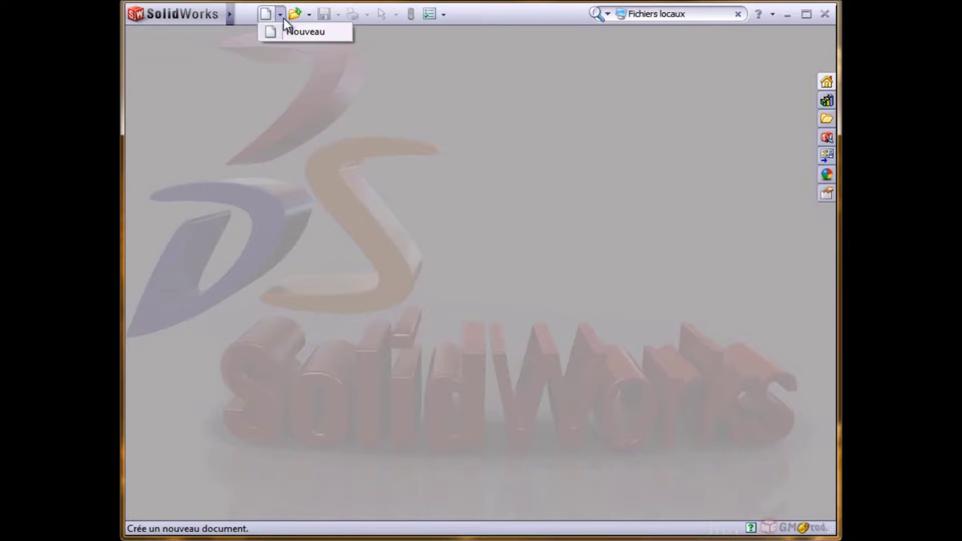
left_click(287, 60)
left_click(310, 15)
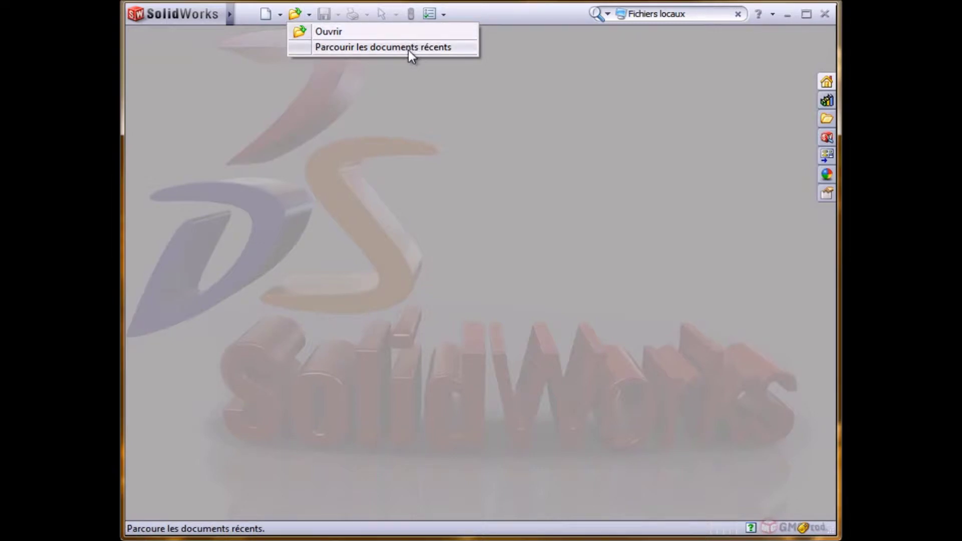
left_click(335, 48)
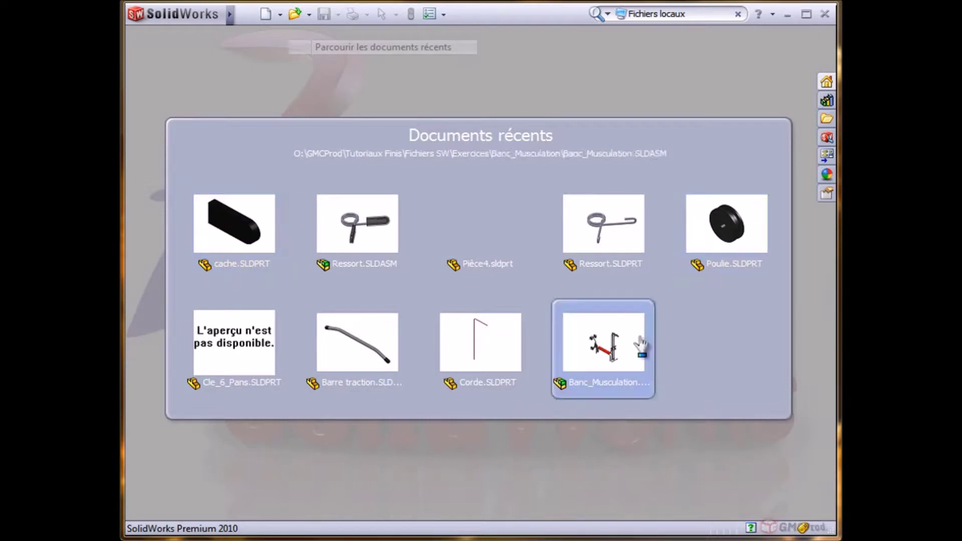
left_click(279, 107)
Start a new document and select the Assemblage type after trying Pièce and Mise en plan.
left_click(280, 15)
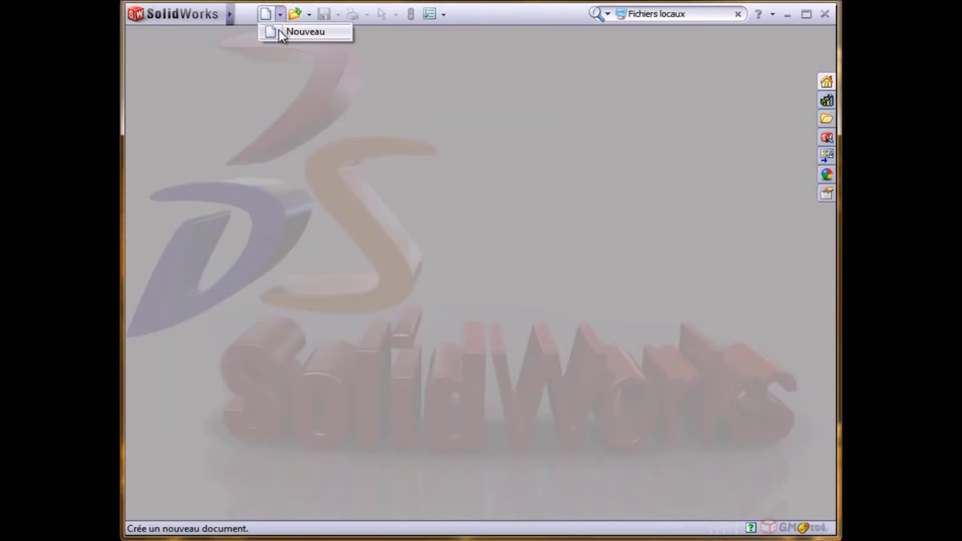
left_click(278, 29)
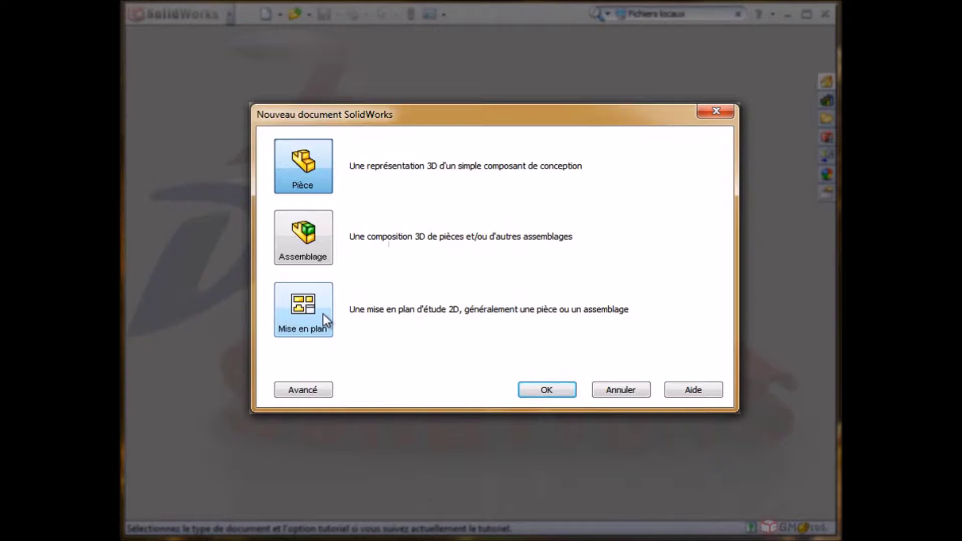
left_click(321, 247)
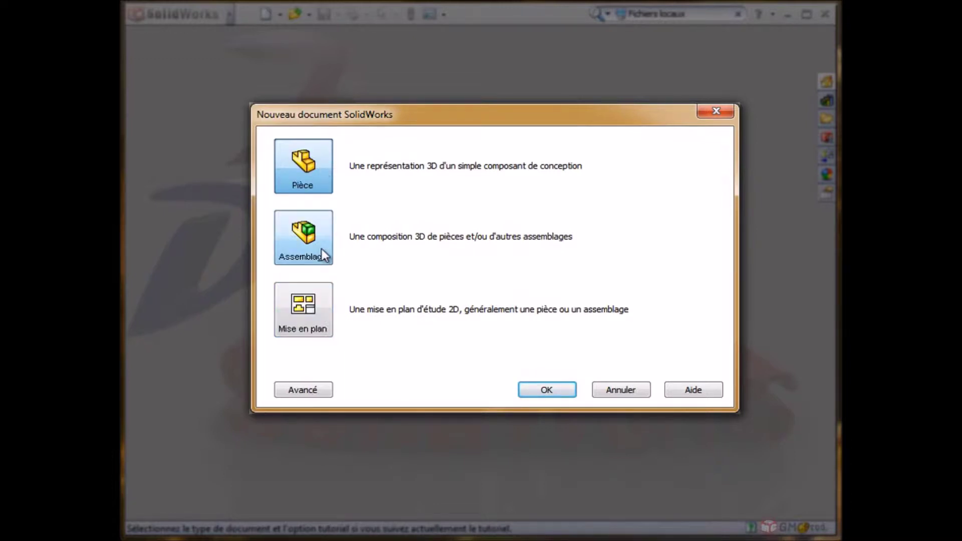
left_click(321, 157)
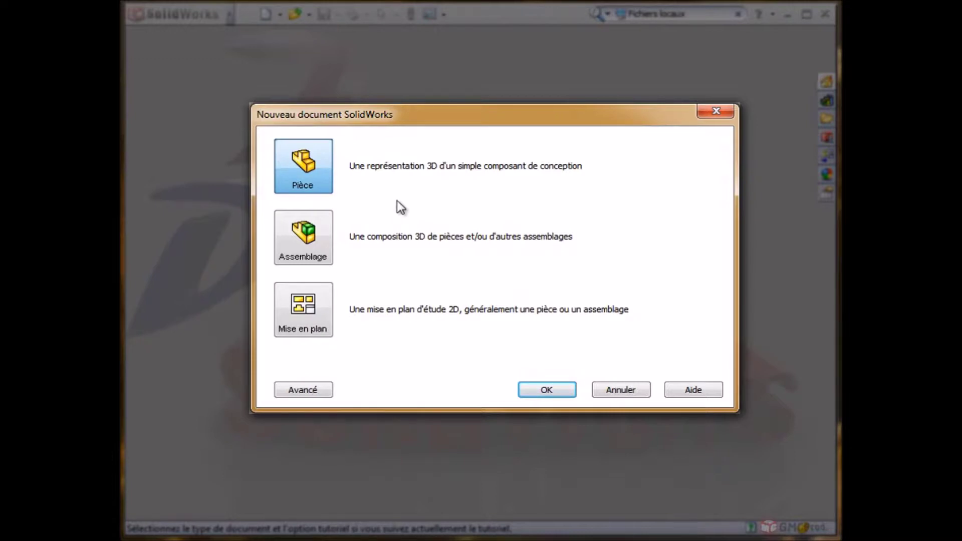
left_click(329, 318)
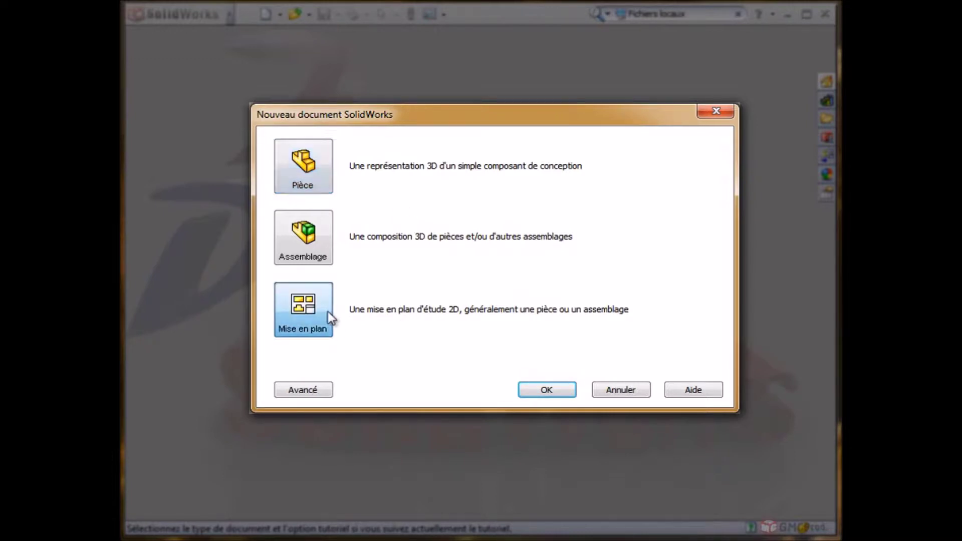
left_click(317, 170)
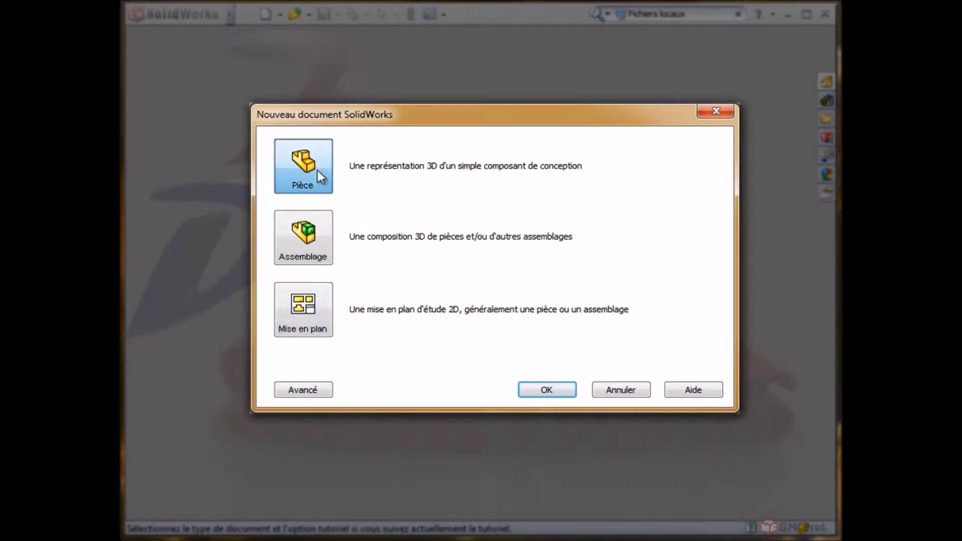
left_click(320, 245)
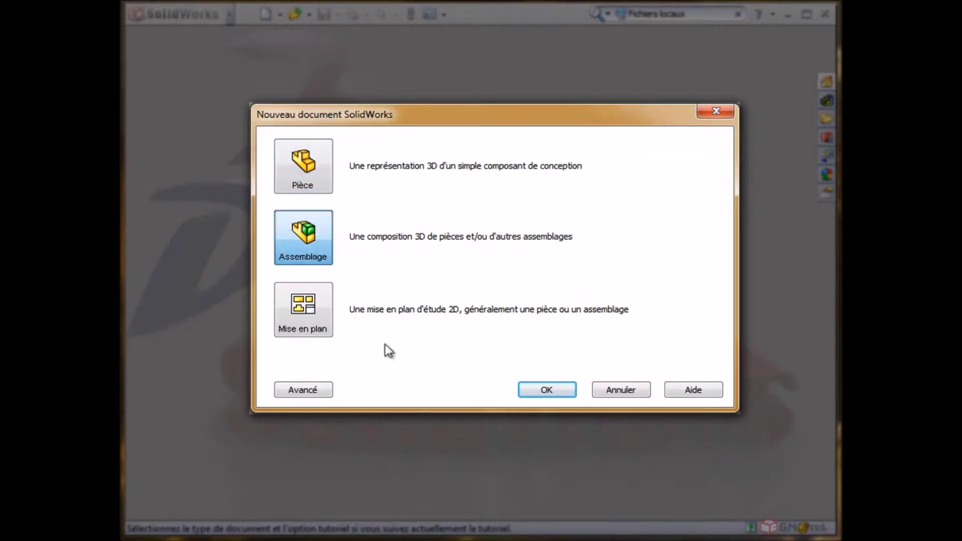
View the advanced list of document templates and return to the novice document choice.
left_click(306, 392)
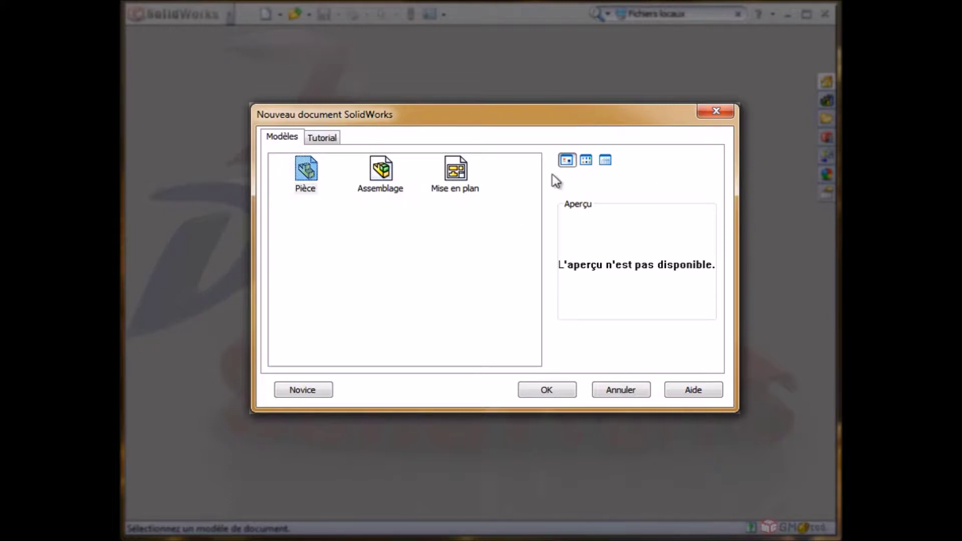
left_click(310, 392)
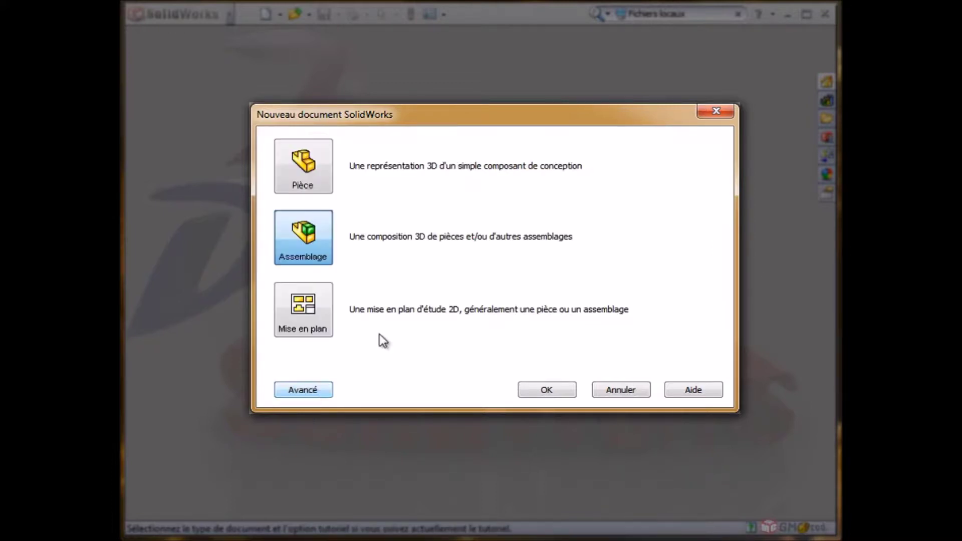
Create a new Pièce document.
left_click(319, 153)
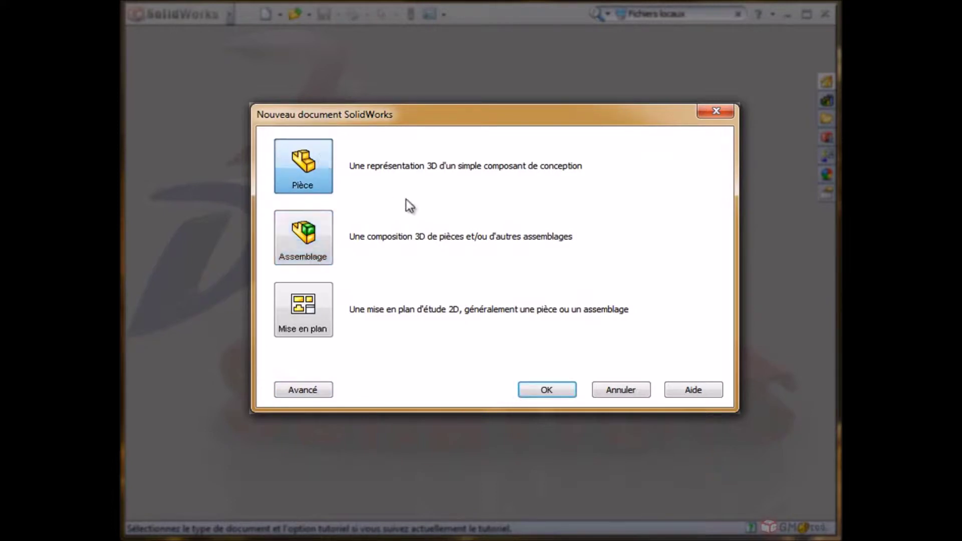
left_click(570, 390)
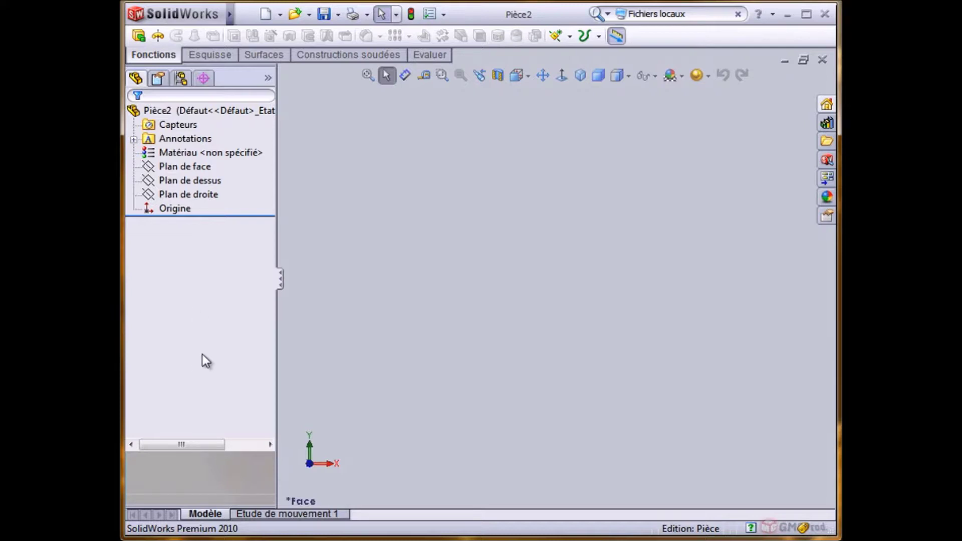
Collapse and redisplay the feature tree, and turn the Gestionnaire de commandes off and back on.
left_click(282, 277)
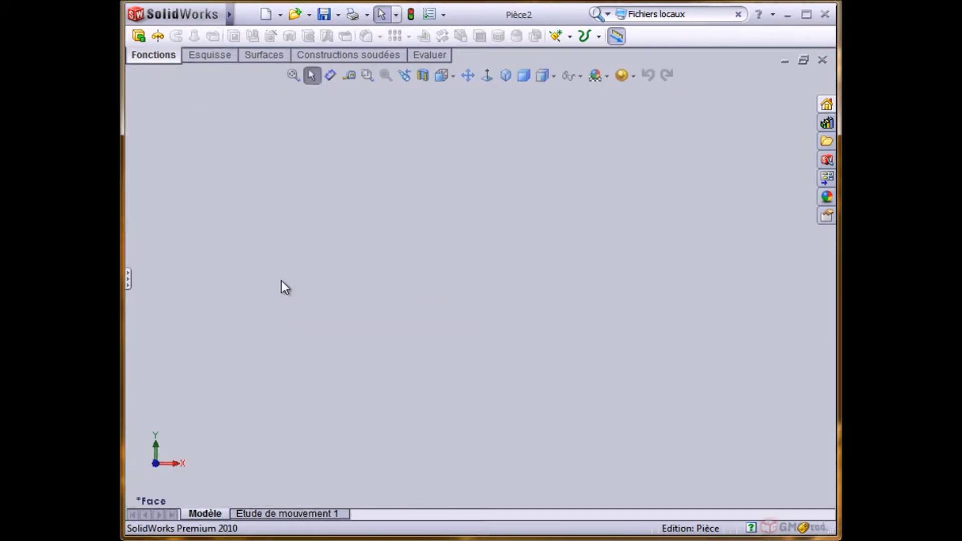
left_click(129, 276)
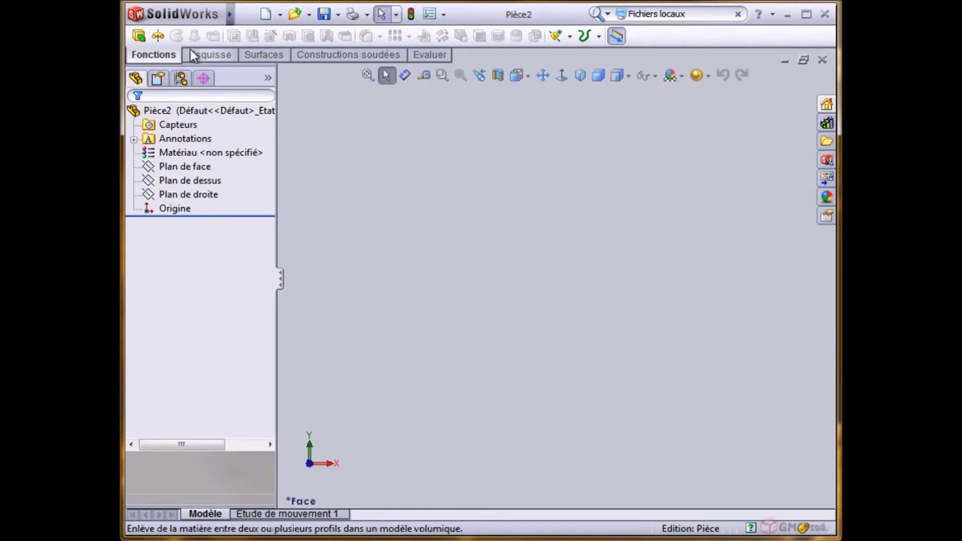
right_click(472, 17)
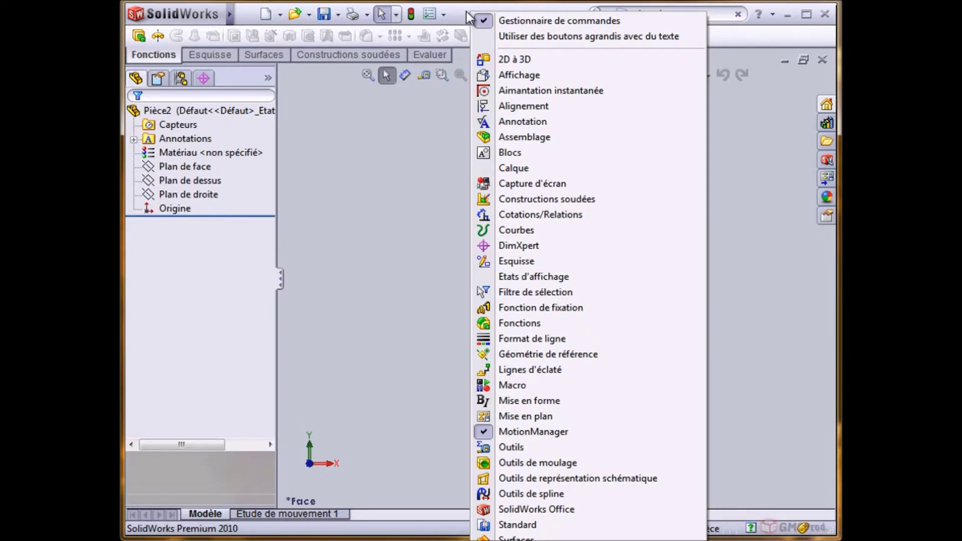
left_click(553, 20)
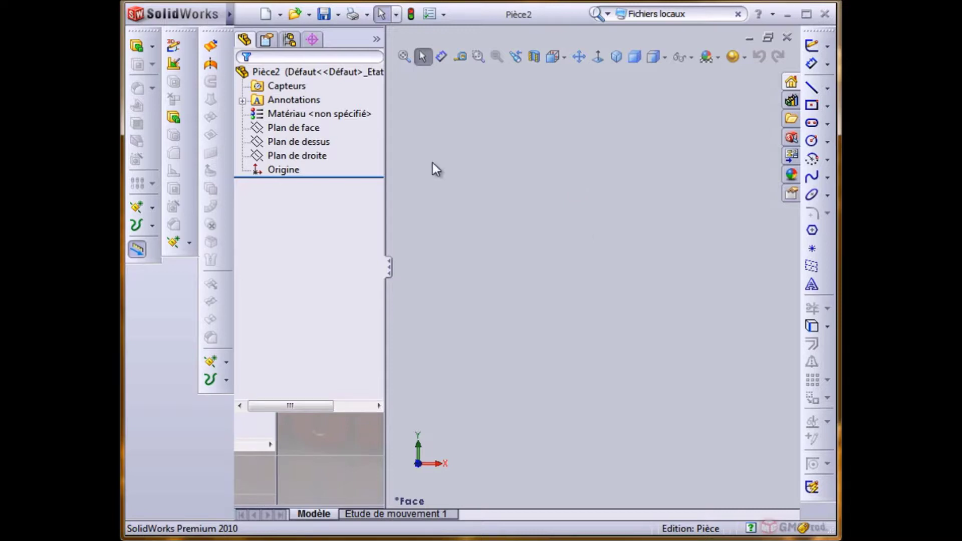
right_click(479, 13)
left_click(521, 23)
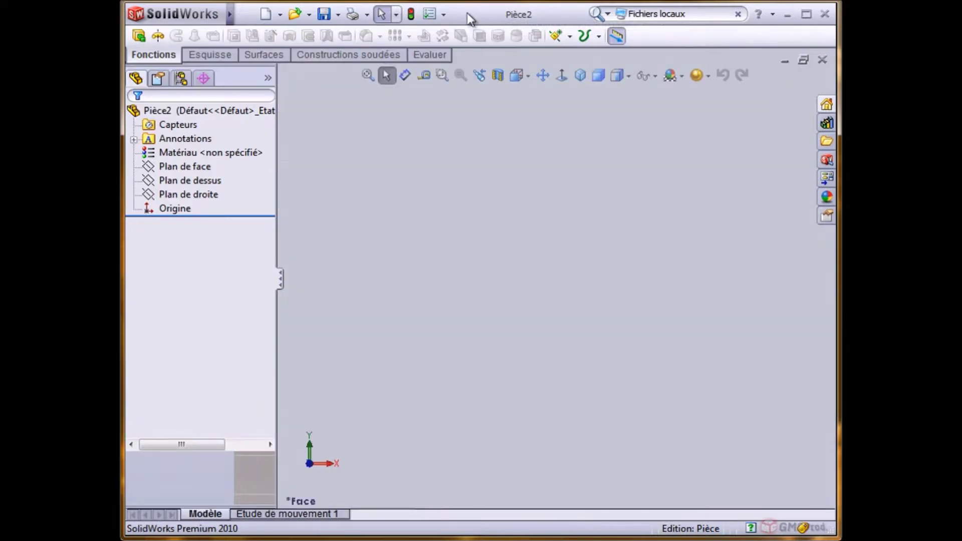
Enable the enlarged command buttons with text, switch them off for comparison, and enable them again.
right_click(463, 11)
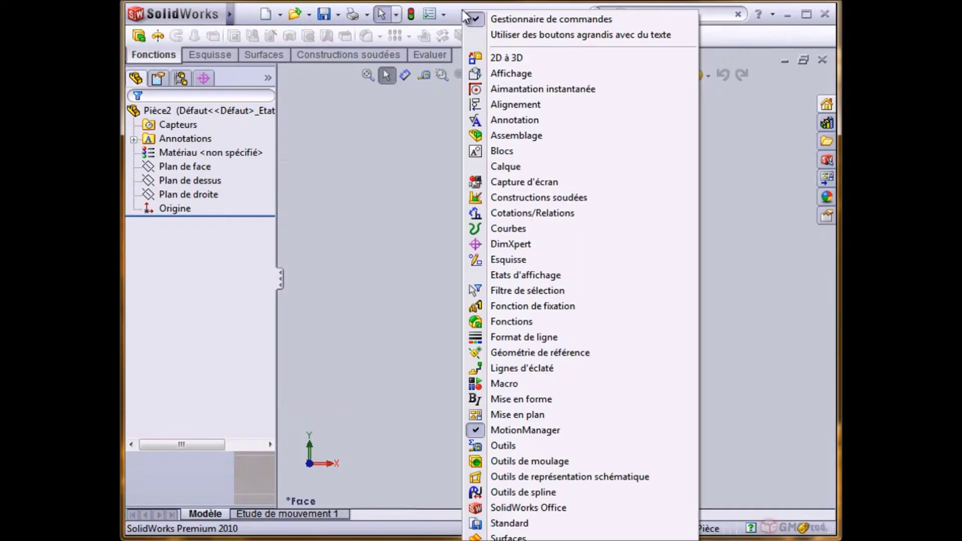
left_click(492, 40)
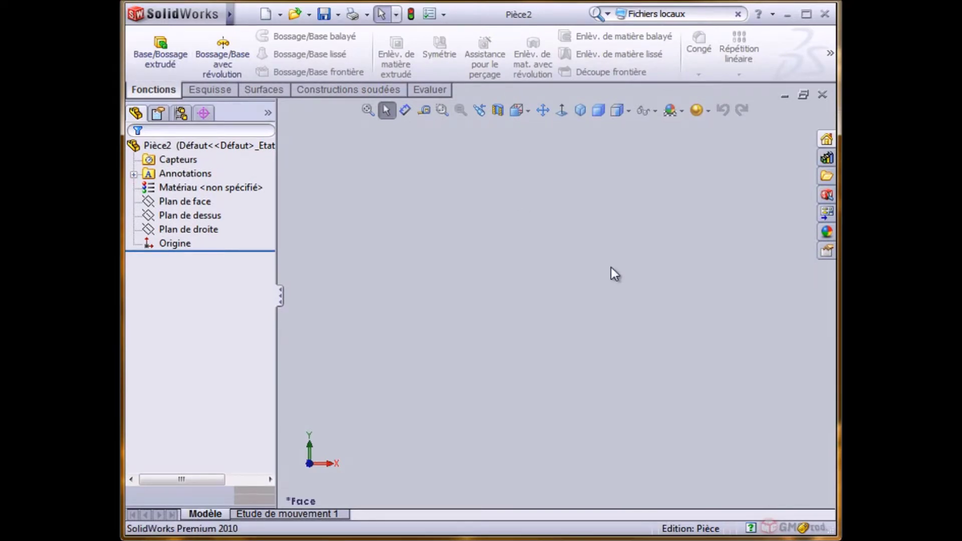
right_click(464, 9)
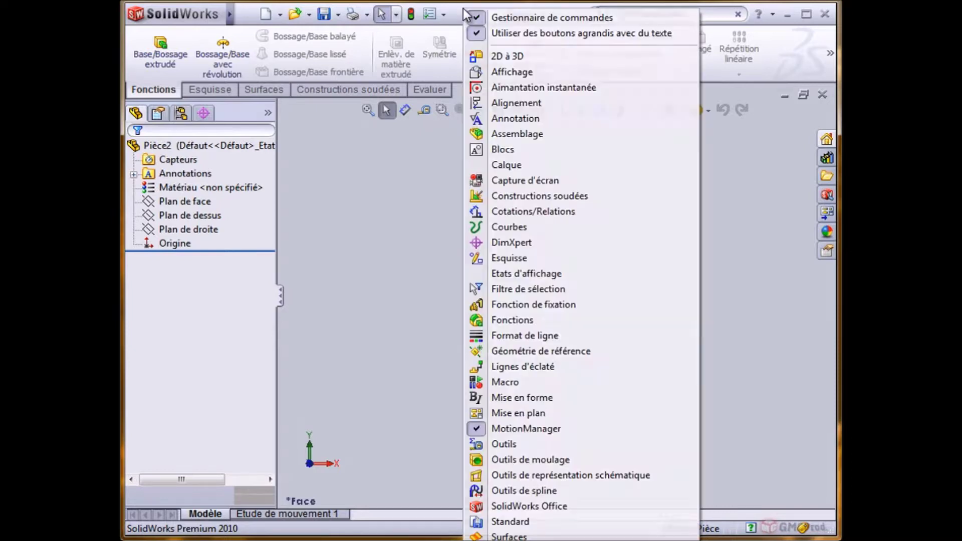
left_click(515, 33)
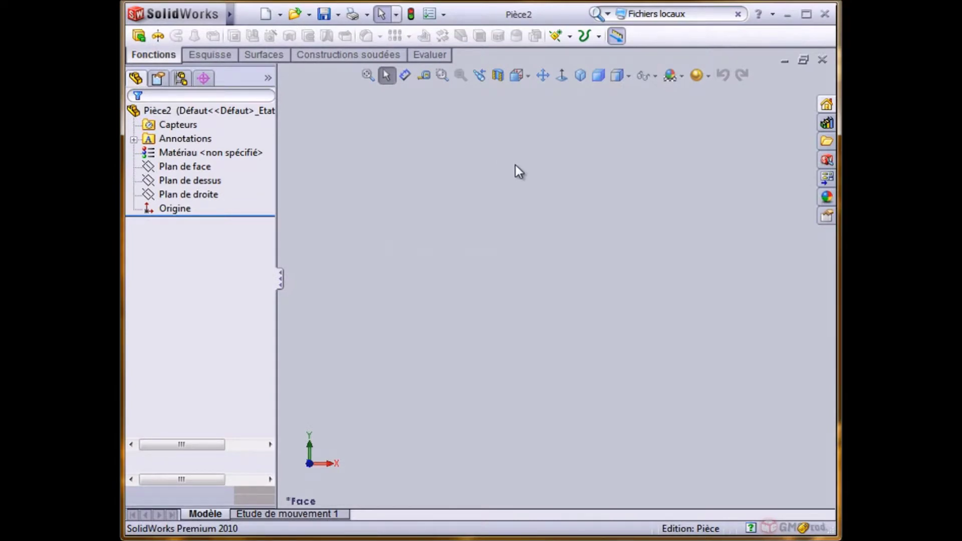
right_click(471, 14)
left_click(501, 32)
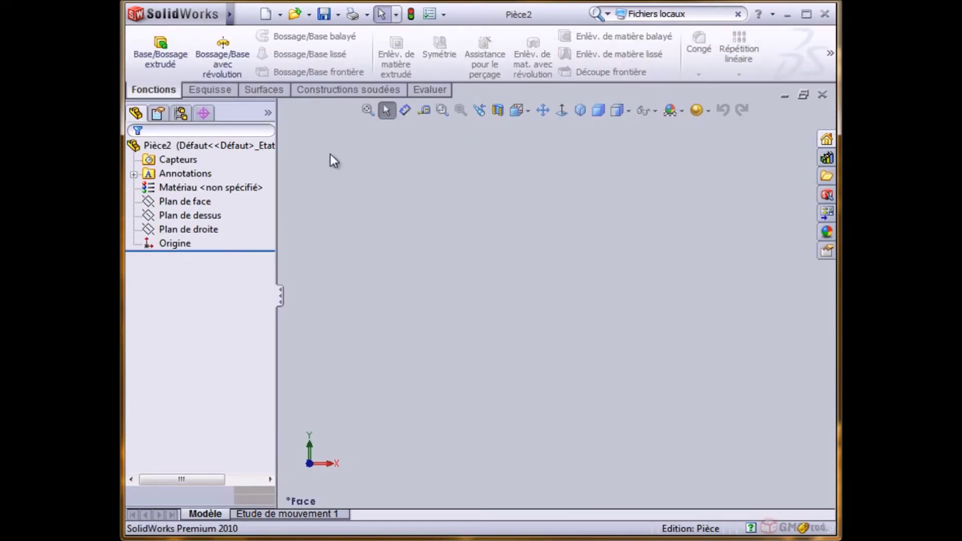
View the Esquisse, Surfaces, Constructions soudées and Evaluer command groups in turn.
left_click(210, 90)
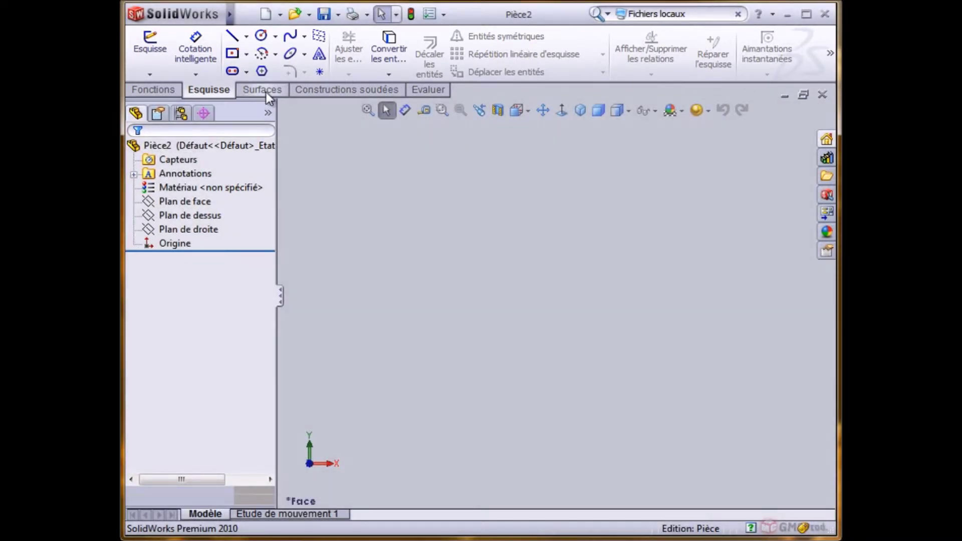
left_click(264, 91)
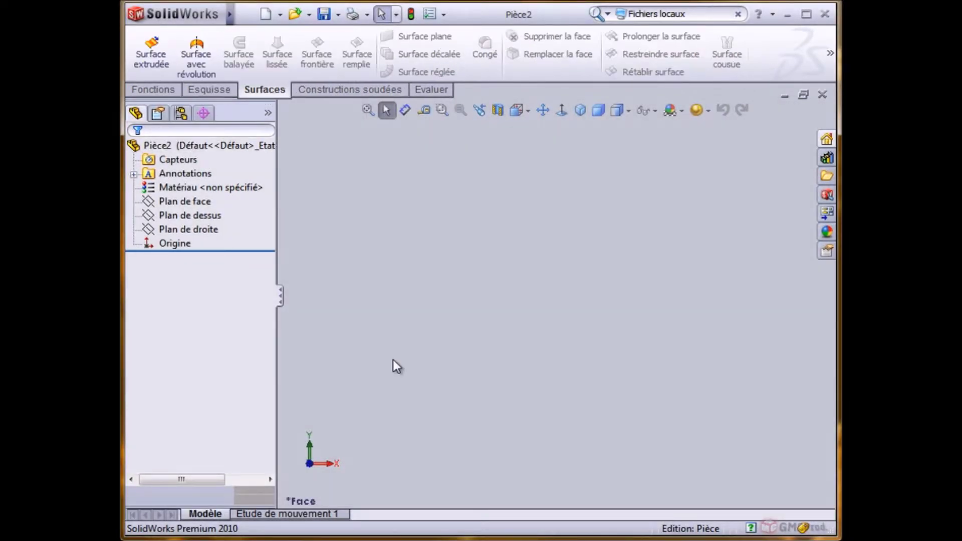
left_click(330, 94)
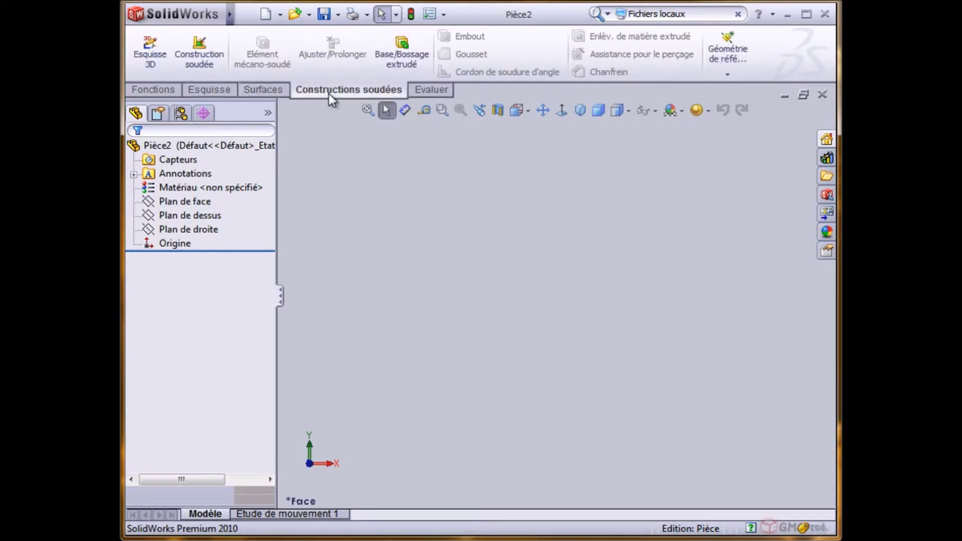
left_click(434, 91)
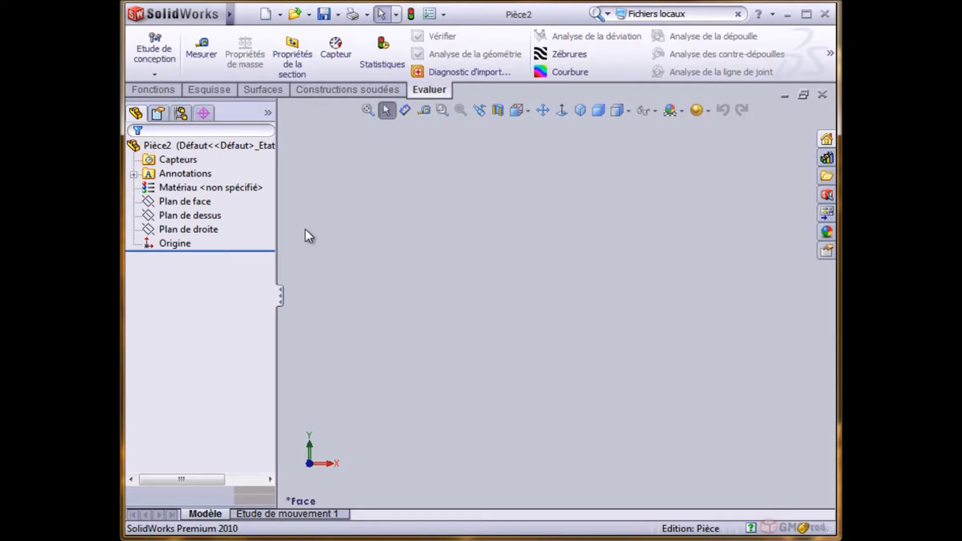
Remove the Constructions soudées group from the Gestionnaire de commandes, and check the Esquisse and Fonctions groups.
right_click(269, 86)
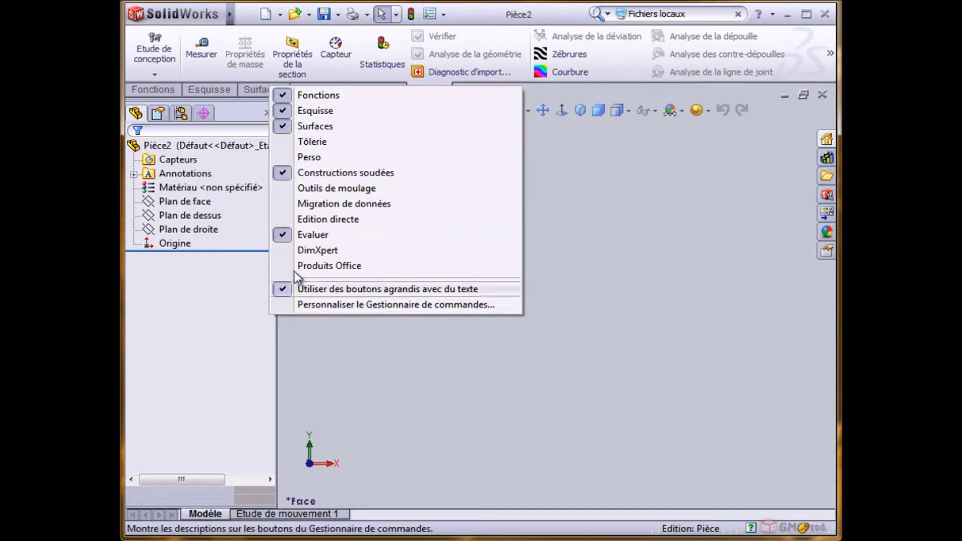
left_click(317, 174)
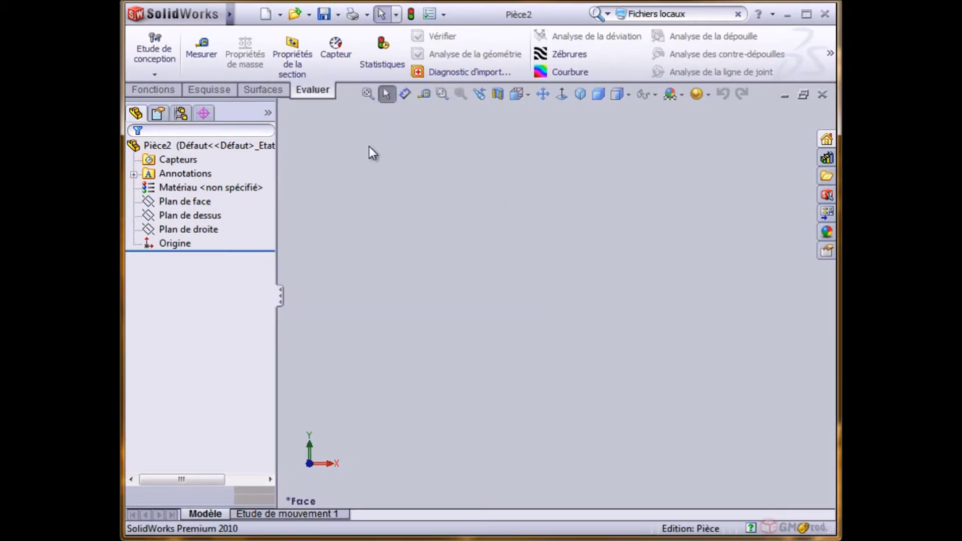
left_click(209, 89)
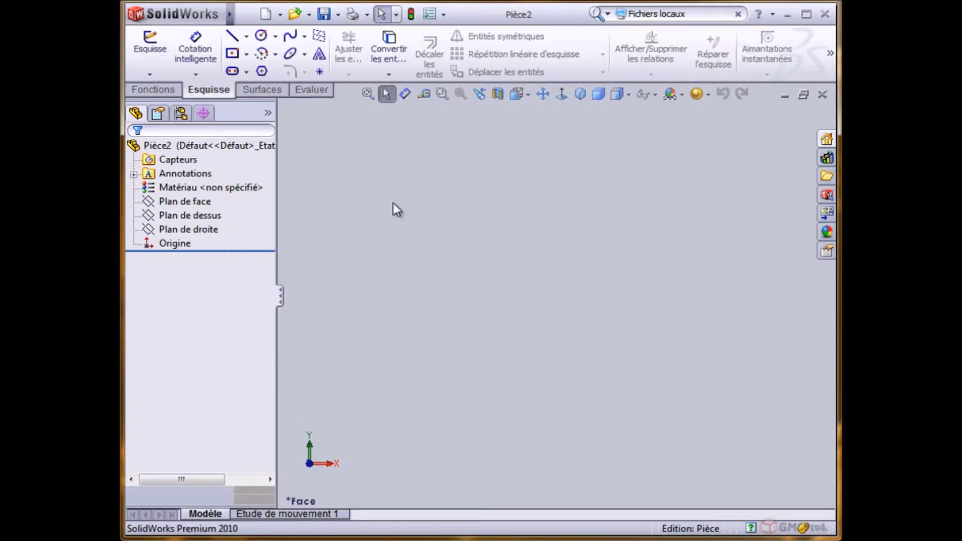
left_click(160, 89)
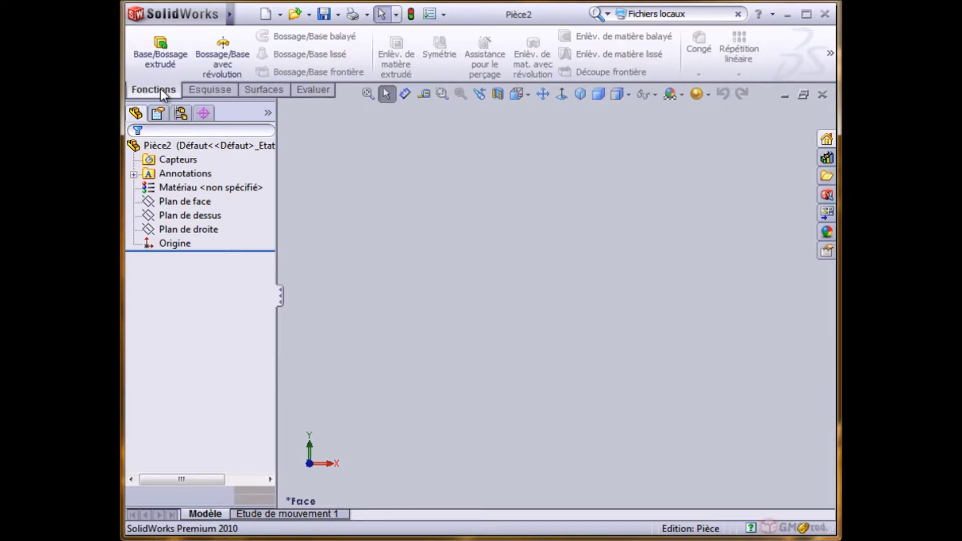
Open the customization of the Gestionnaire de commandes and display the command categories.
right_click(217, 90)
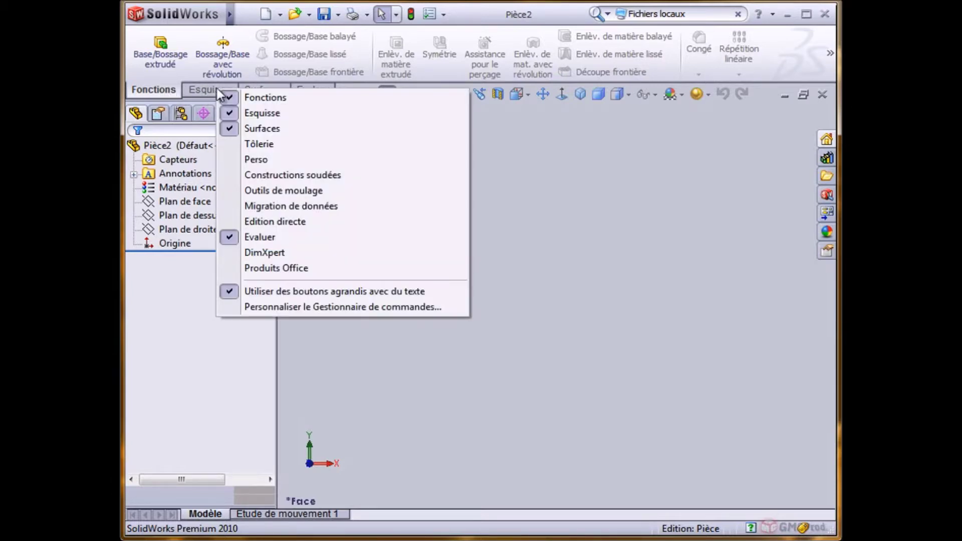
left_click(399, 306)
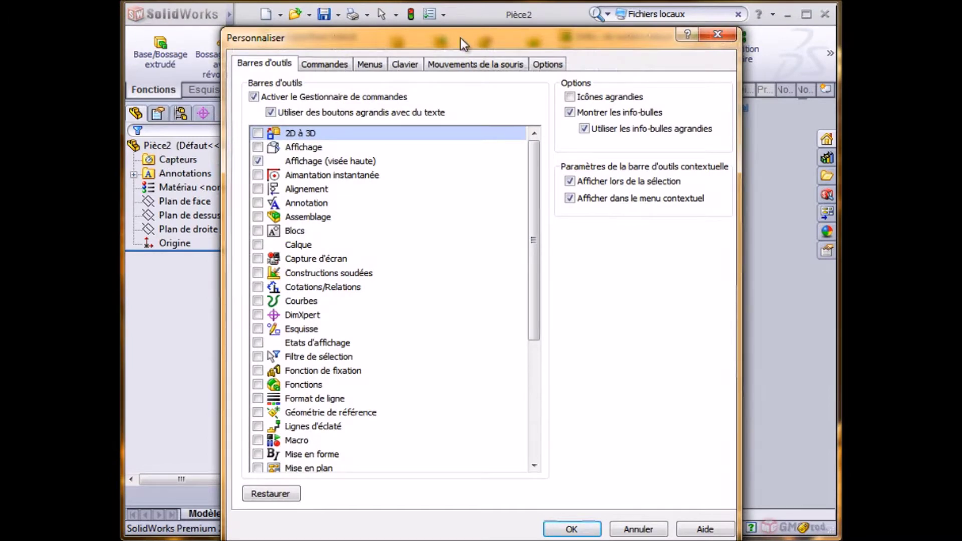
left_click_drag(461, 37, 461, 14)
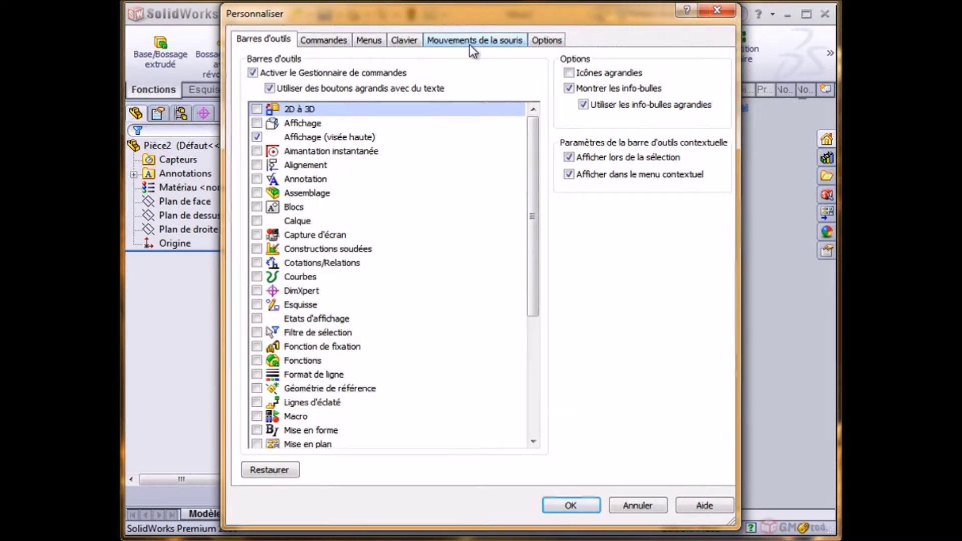
left_click(331, 42)
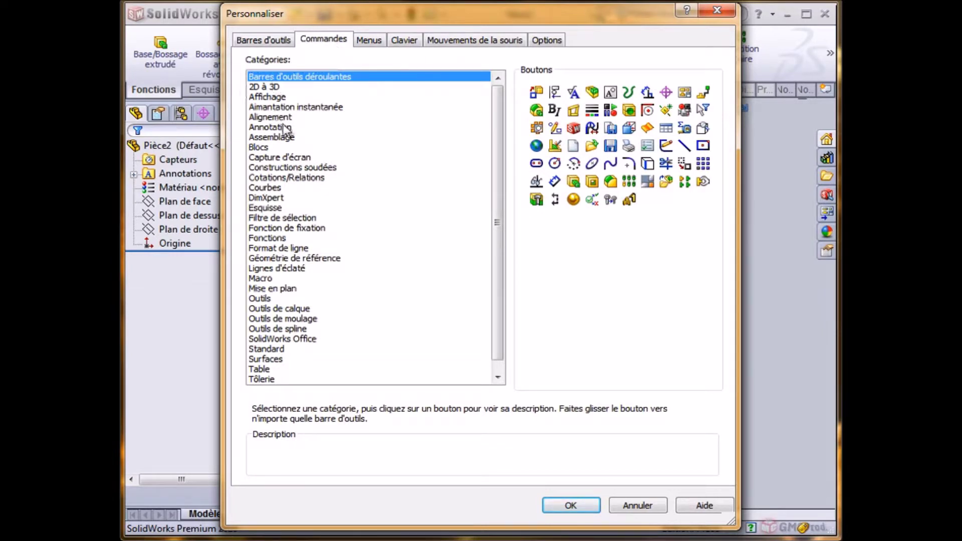
mouse_move(498, 108)
left_mouse_down()
mouse_move(504, 149)
mouse_move(498, 111)
left_mouse_up()
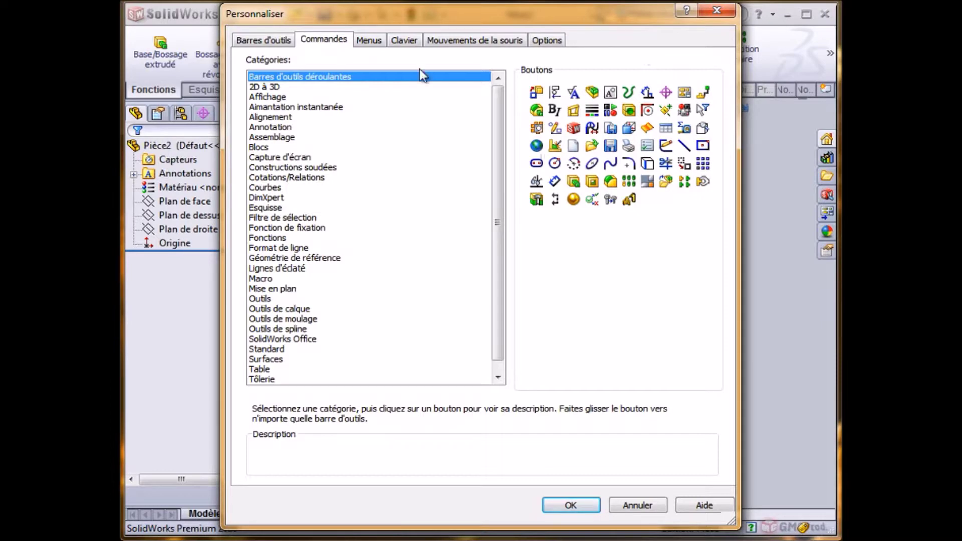
Add the Supprimer volume/surface command from the Fonctions category before Symétrie in the Fonctions group, and remove it again.
left_click_drag(447, 19, 454, 141)
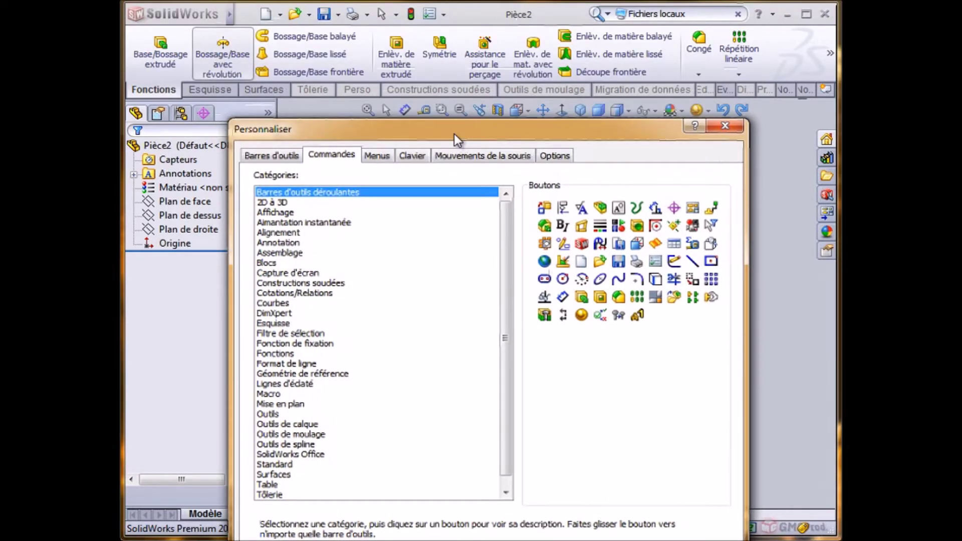
left_click(278, 354)
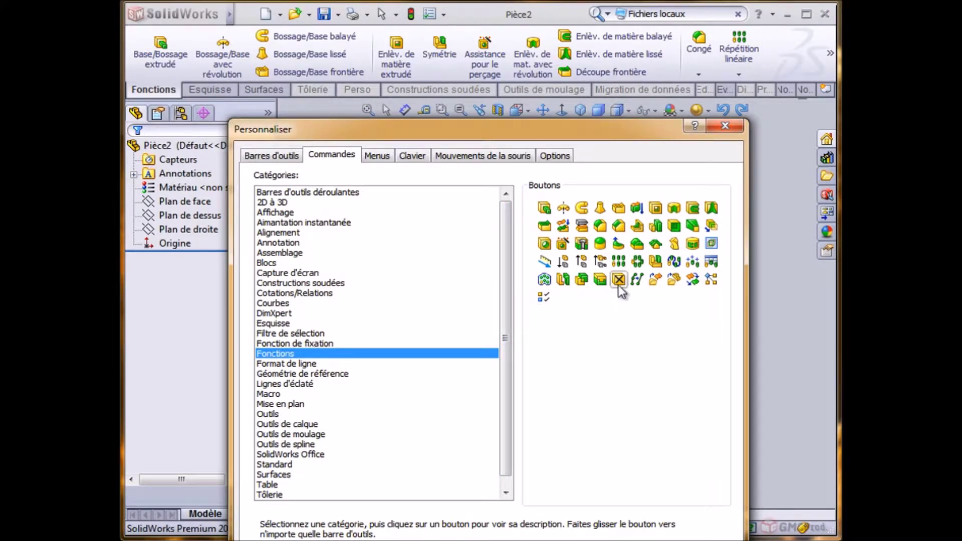
left_click_drag(619, 281, 434, 58)
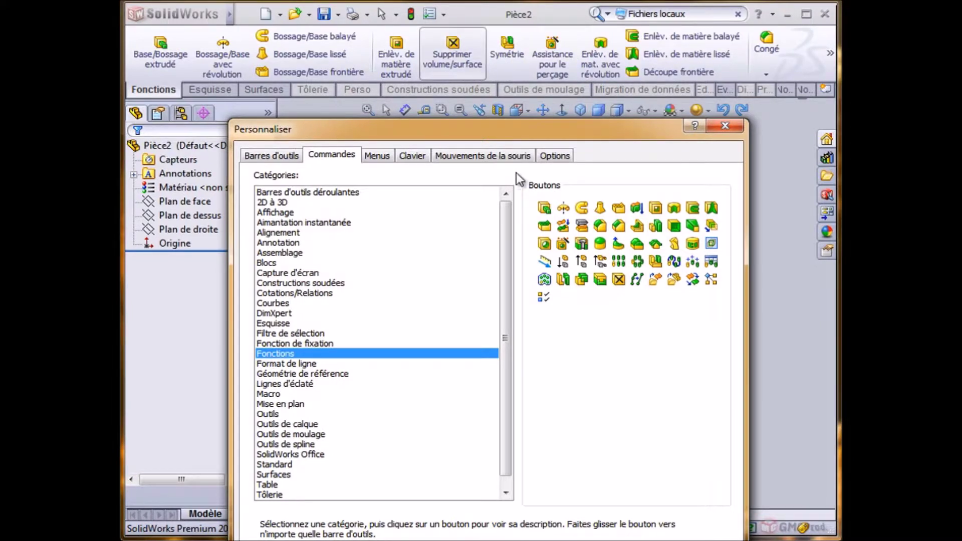
left_click(437, 50)
mouse_move(600, 169)
left_mouse_down()
mouse_move(615, 176)
mouse_move(597, 155)
left_mouse_up()
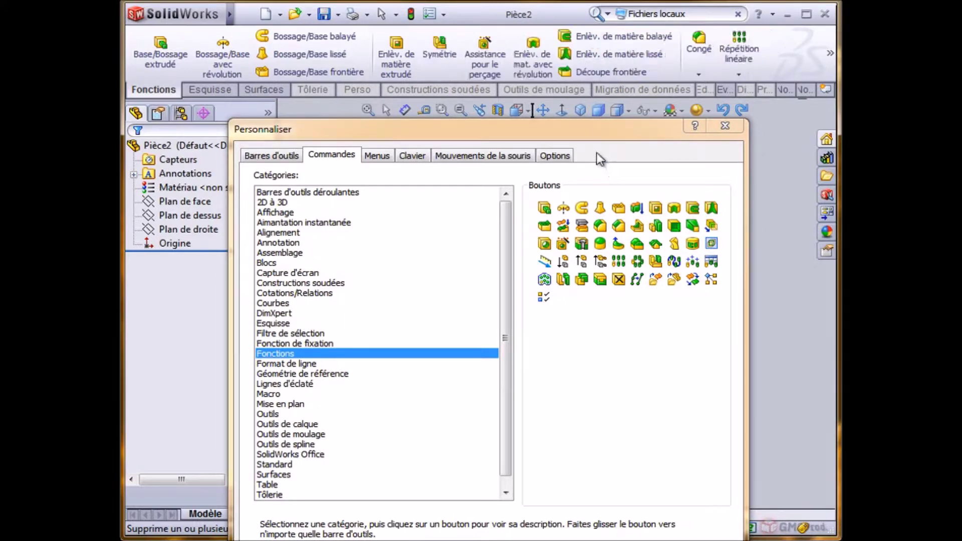
Add Rotation de la vue from the Affichage category to the view toolbar above the graphics area, and remove it again.
left_click_drag(542, 125, 577, 152)
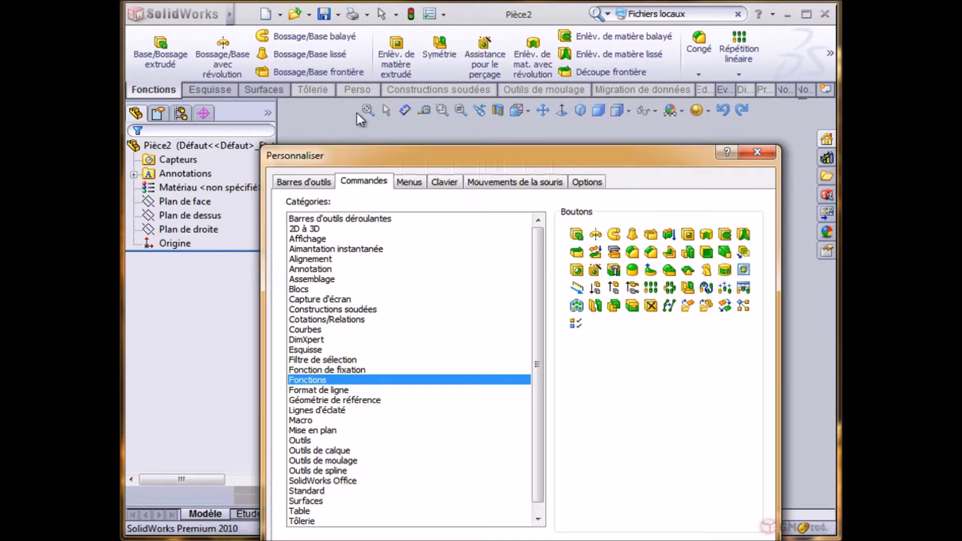
left_click(306, 240)
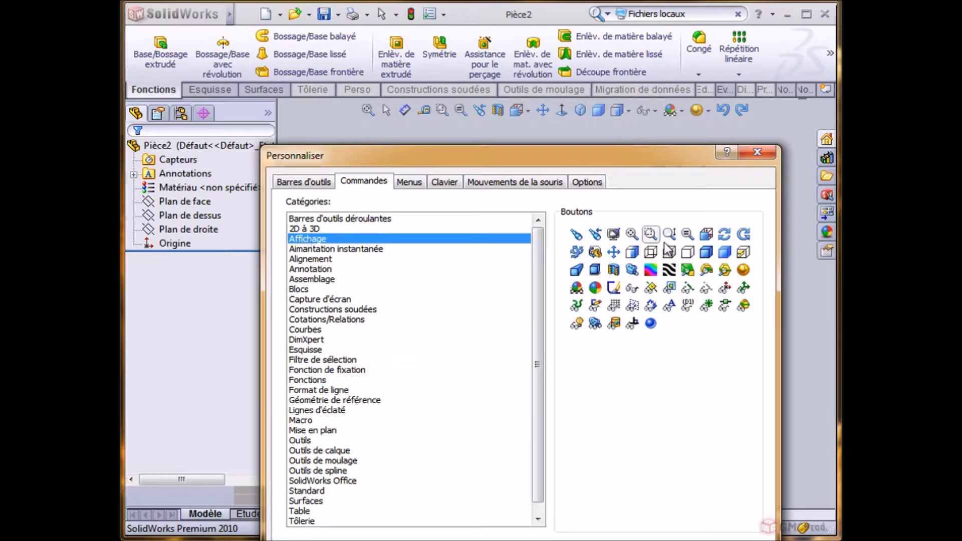
left_click_drag(725, 236, 419, 113)
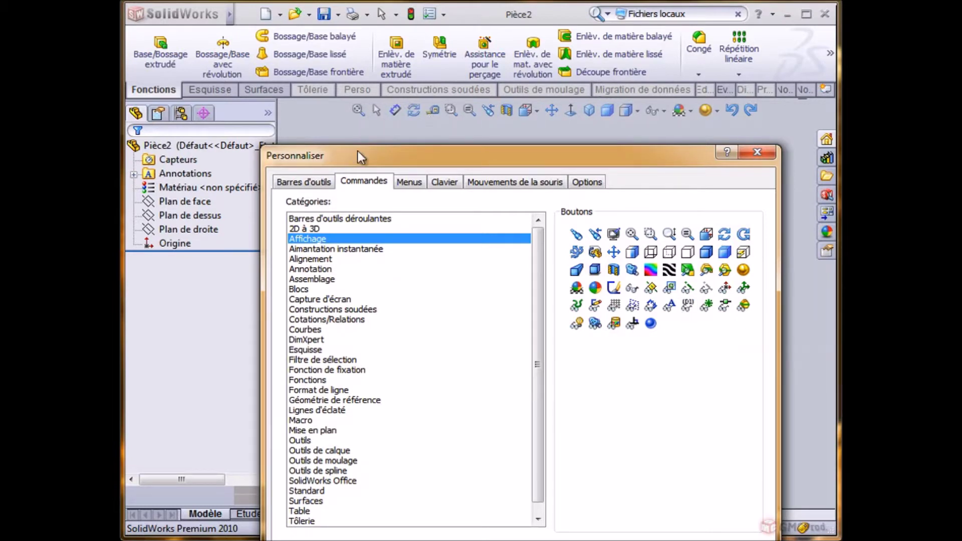
left_click_drag(456, 155, 465, 259)
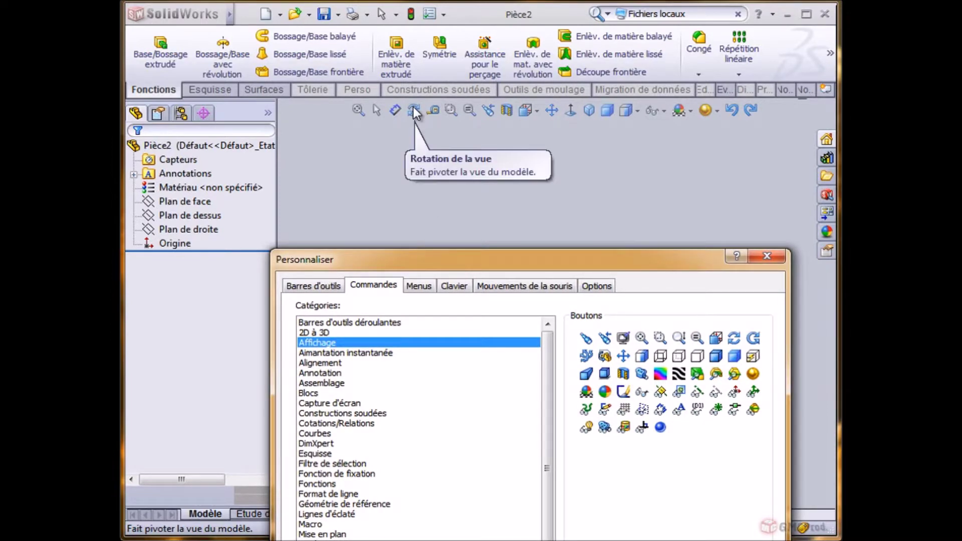
left_click_drag(415, 113, 428, 160)
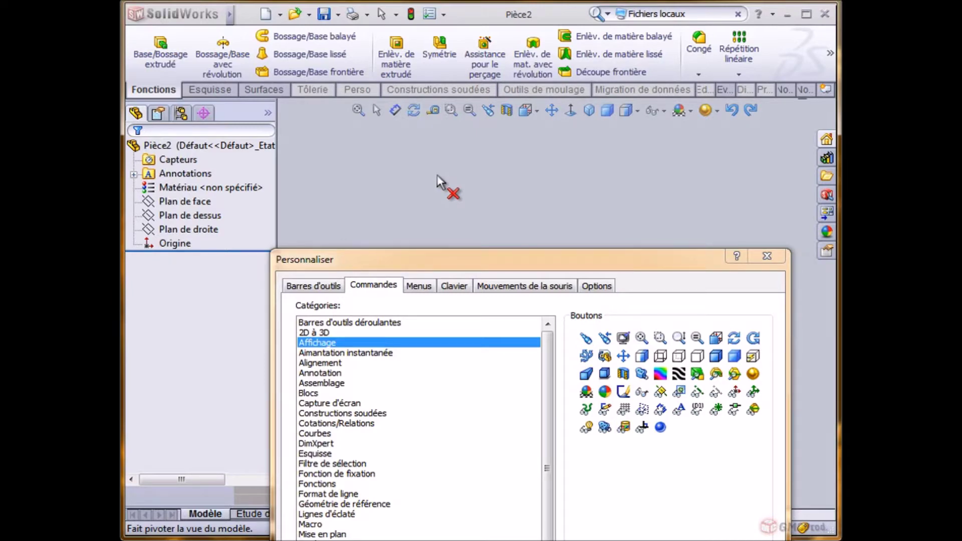
left_click_drag(437, 176, 437, 177)
left_click_drag(506, 256, 489, 11)
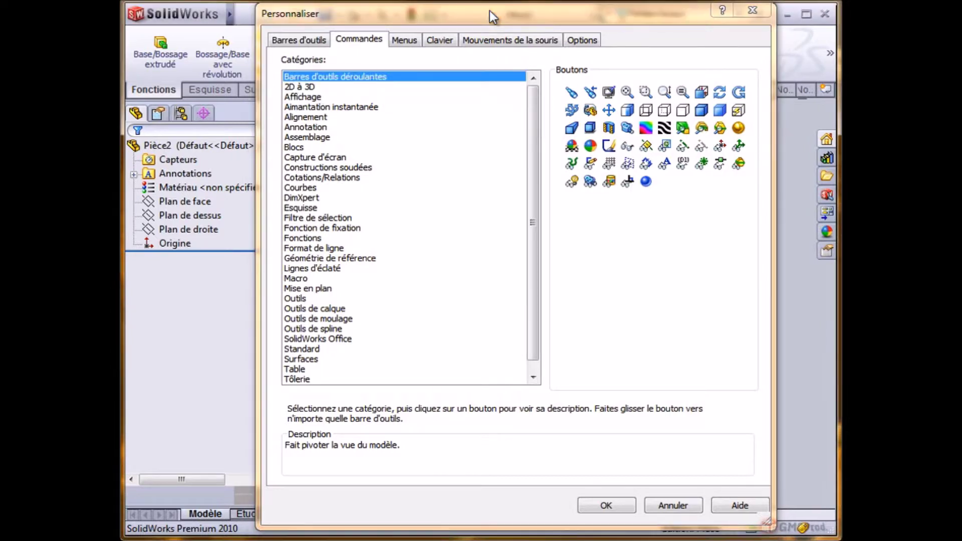
Switch the Gestionnaire de commandes off and back on in the toolbar settings, and turn off its enlarged buttons with text.
left_click(297, 40)
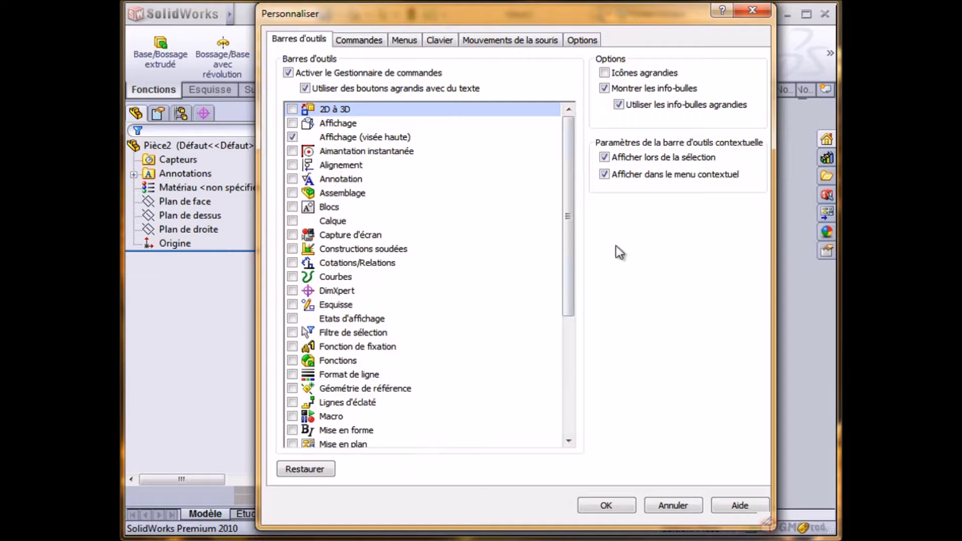
left_click_drag(476, 14, 483, 144)
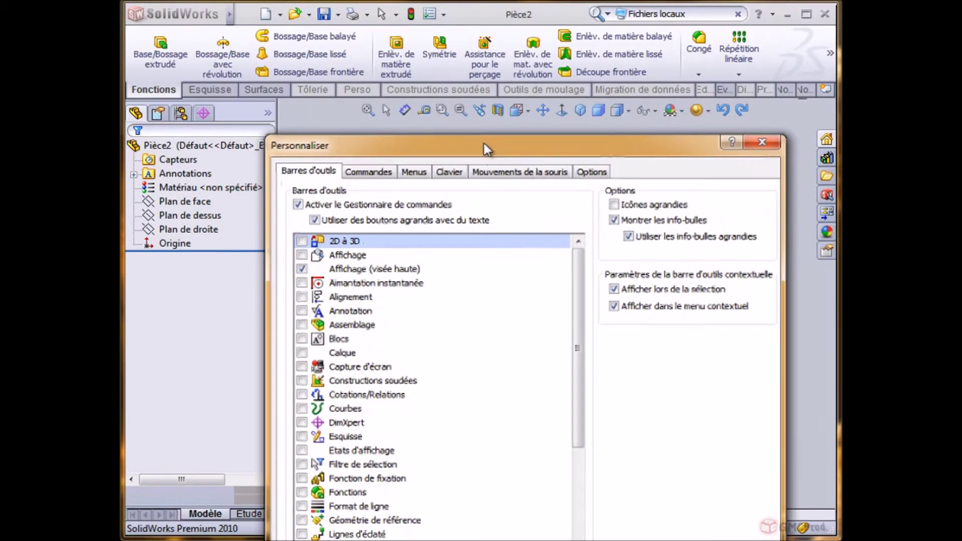
left_click(309, 206)
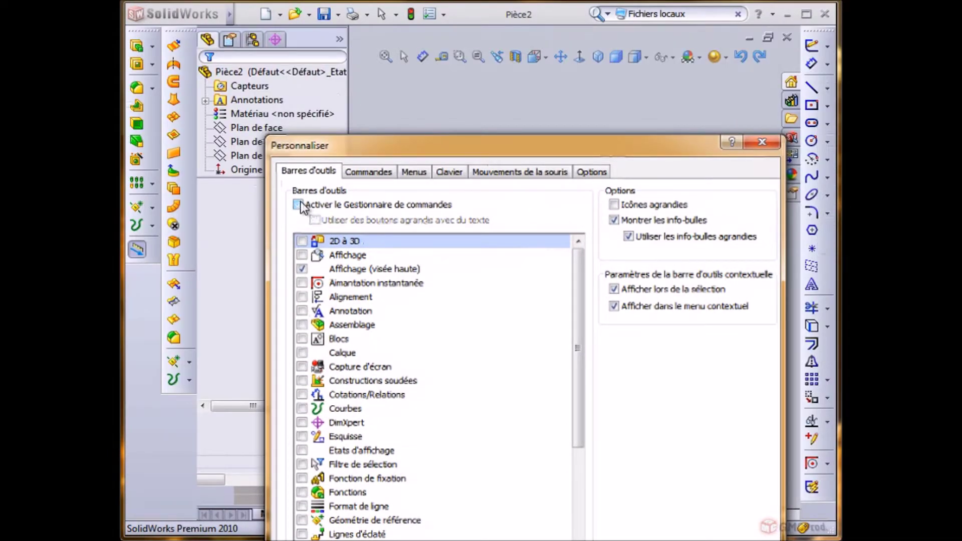
left_click(309, 206)
left_click(315, 221)
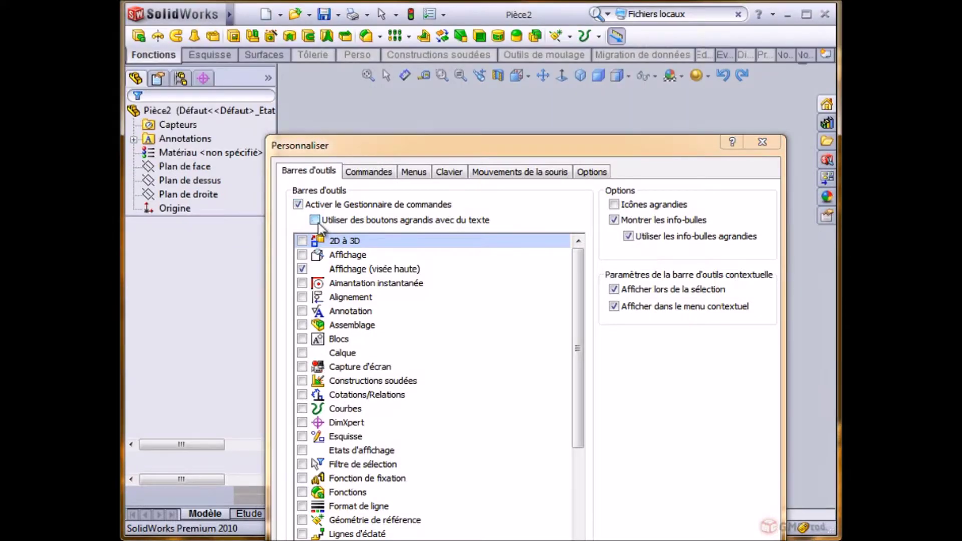
Enable Icônes agrandies, and switch Montrer les info-bulles off and back on.
left_click(616, 205)
left_click(621, 207)
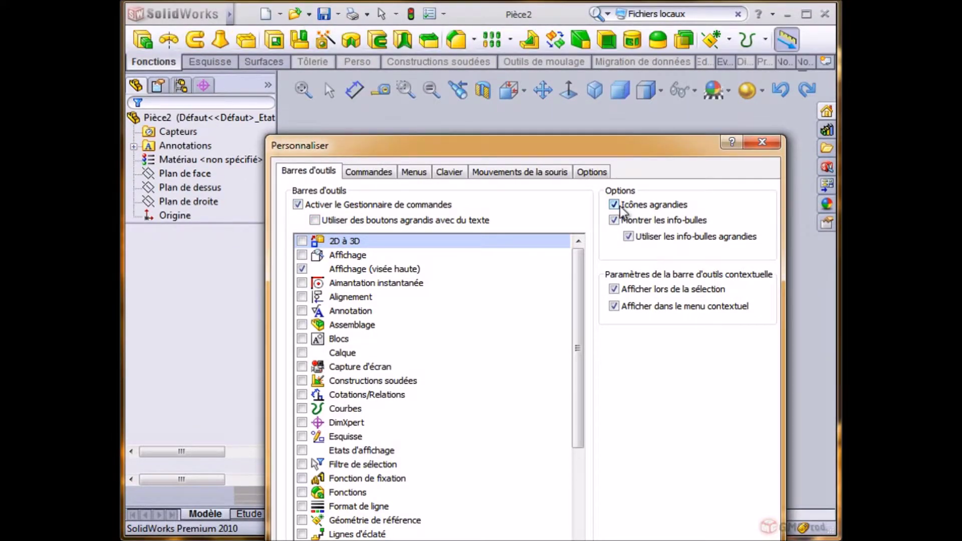
left_click(615, 220)
left_click(615, 221)
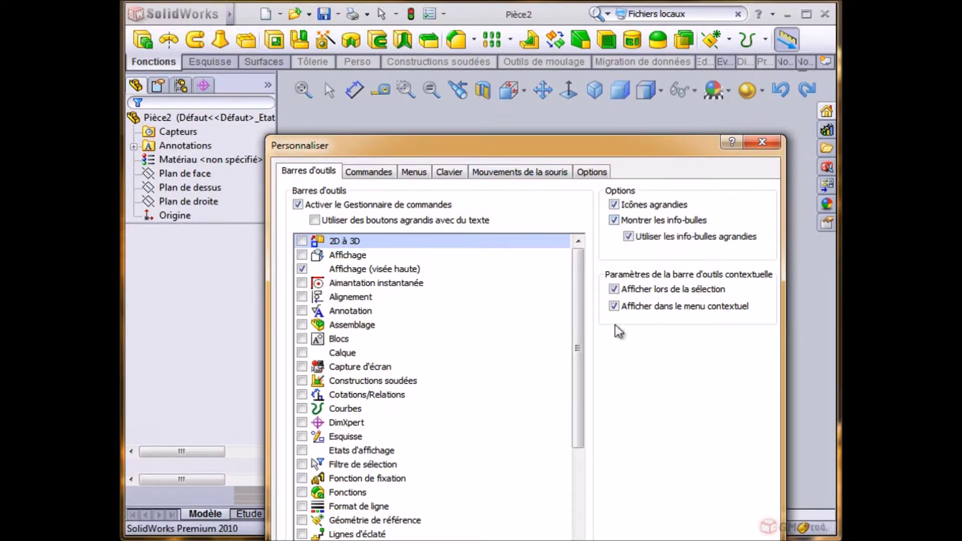
Review the menu customization for the Affichage category and the list of keyboard shortcuts.
left_click_drag(452, 144, 426, 11)
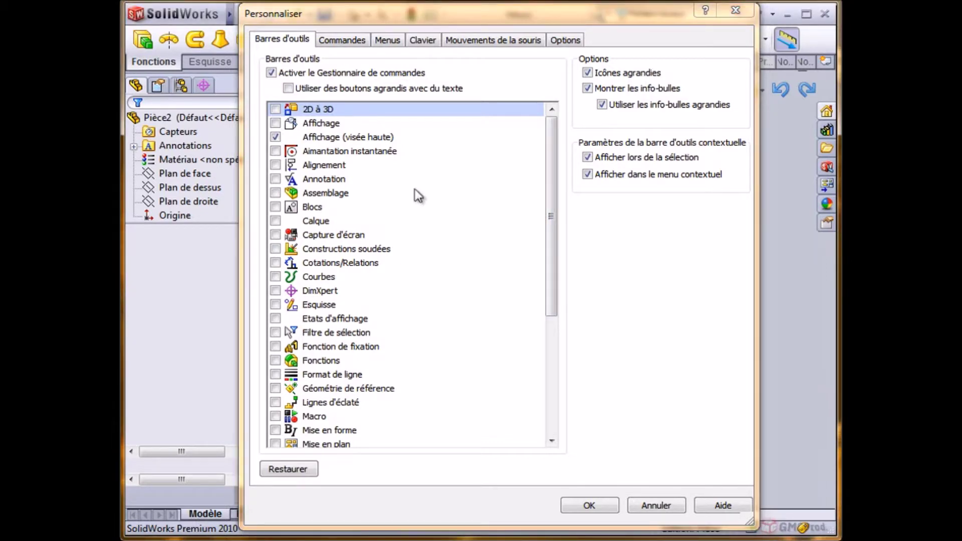
left_click(391, 42)
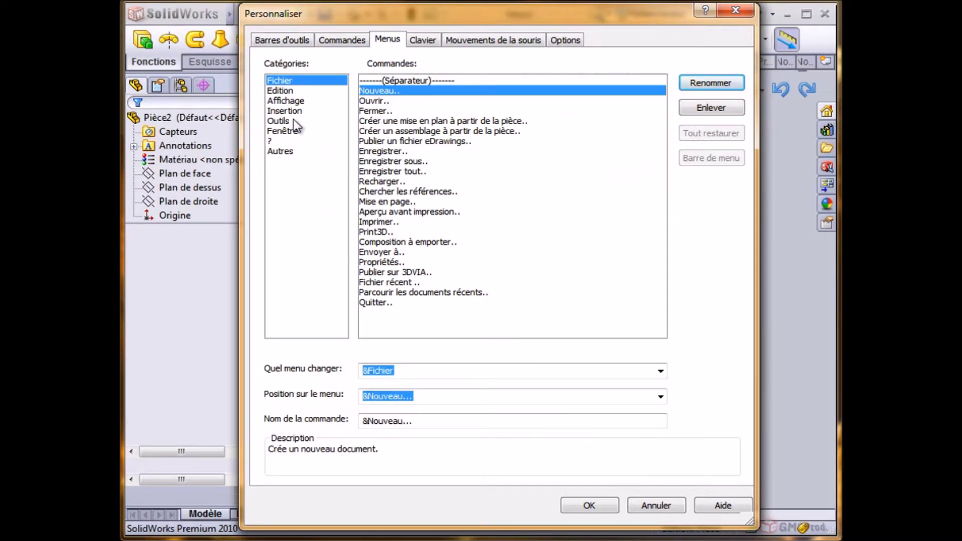
left_click(290, 99)
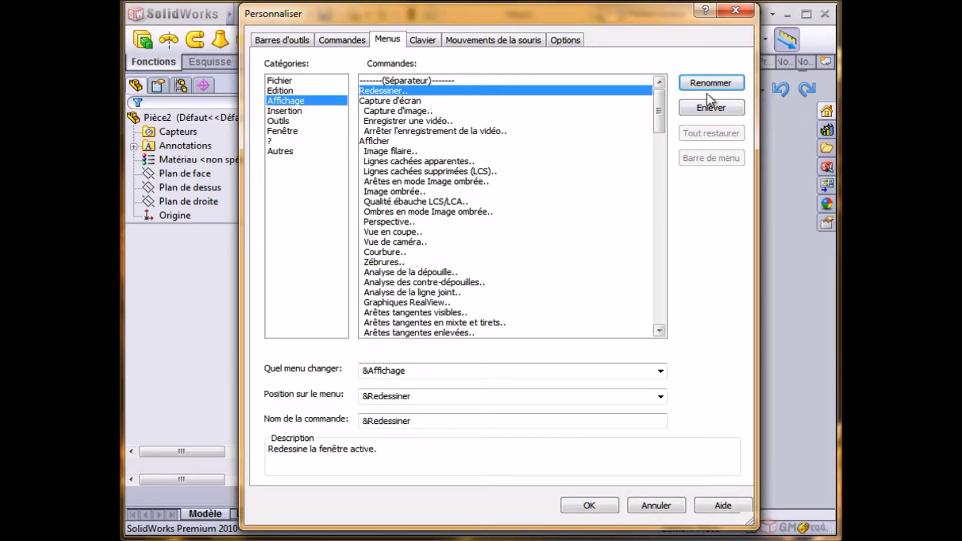
left_click(696, 106)
left_click(419, 41)
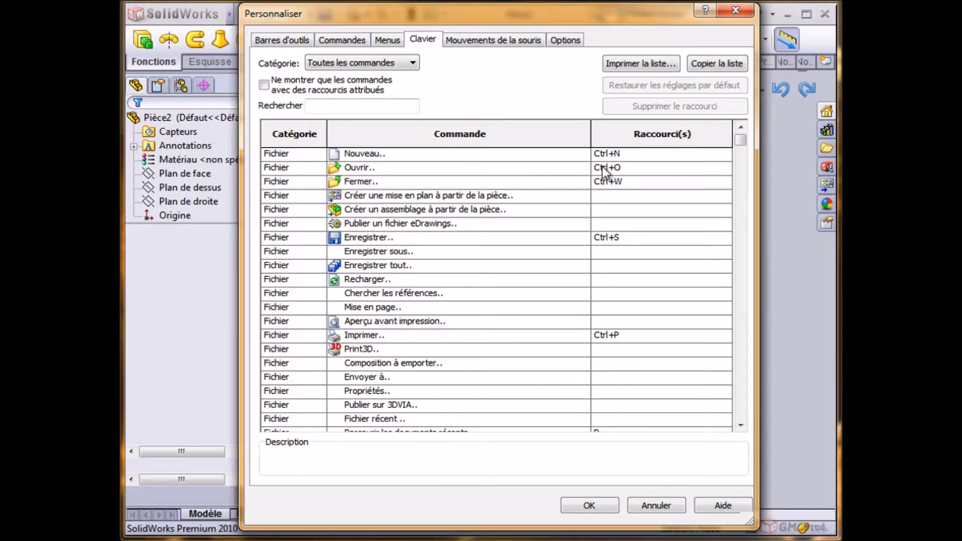
Examine the mouse gesture assignments and the customization reset options, and validate the customization settings.
left_click(492, 39)
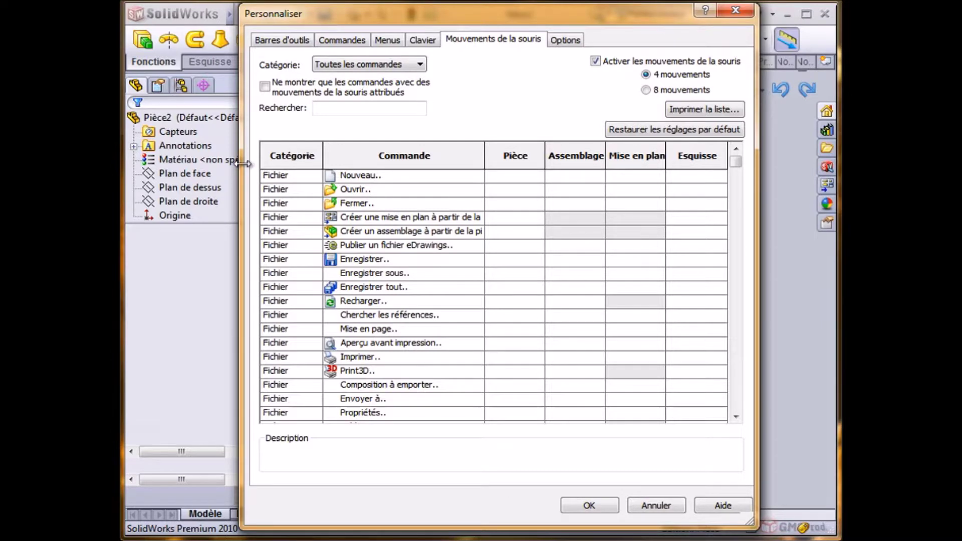
left_click_drag(735, 161, 748, 326)
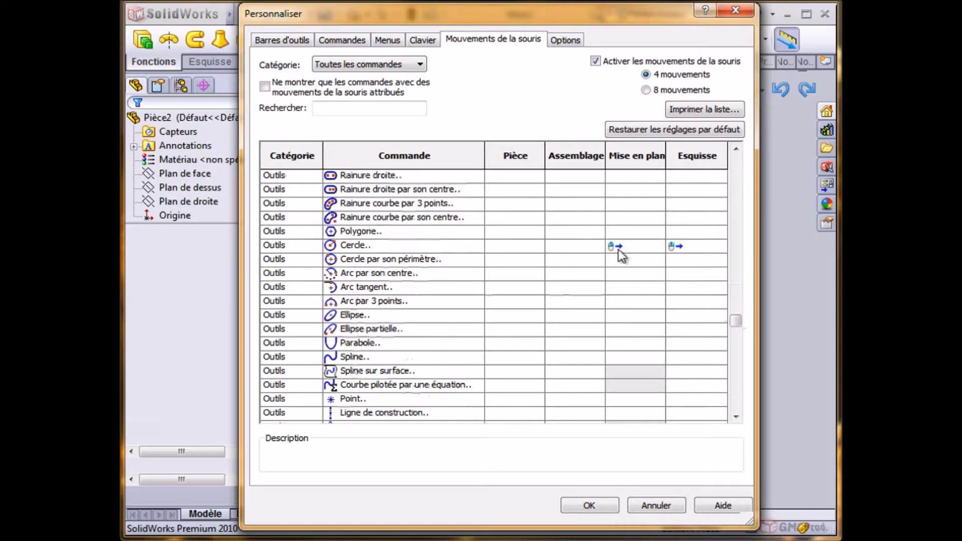
left_click_drag(737, 322, 734, 163)
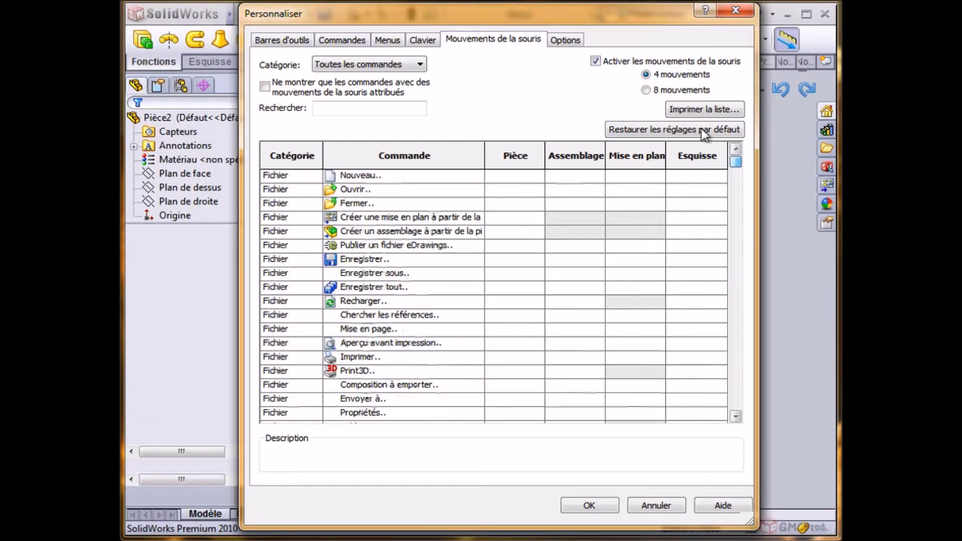
left_click(565, 41)
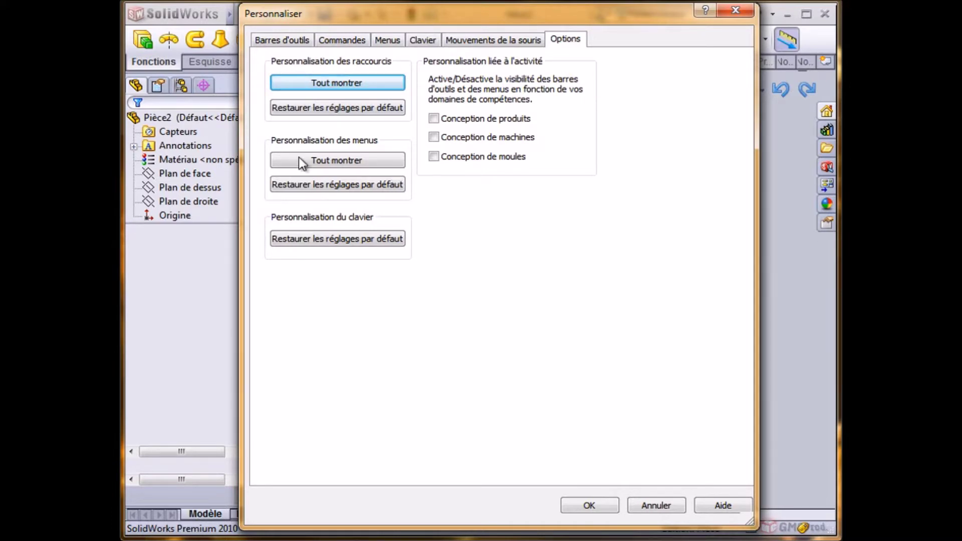
left_click(278, 40)
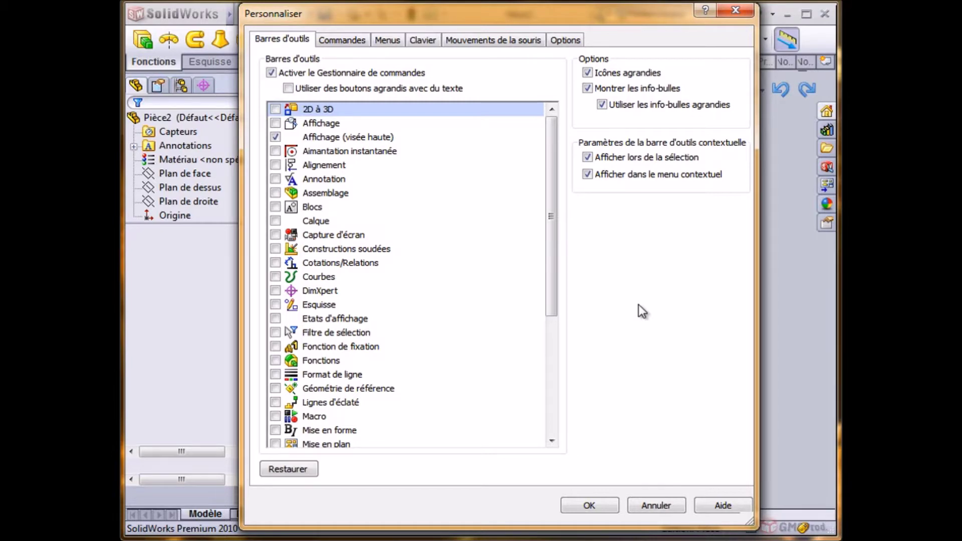
left_click(602, 507)
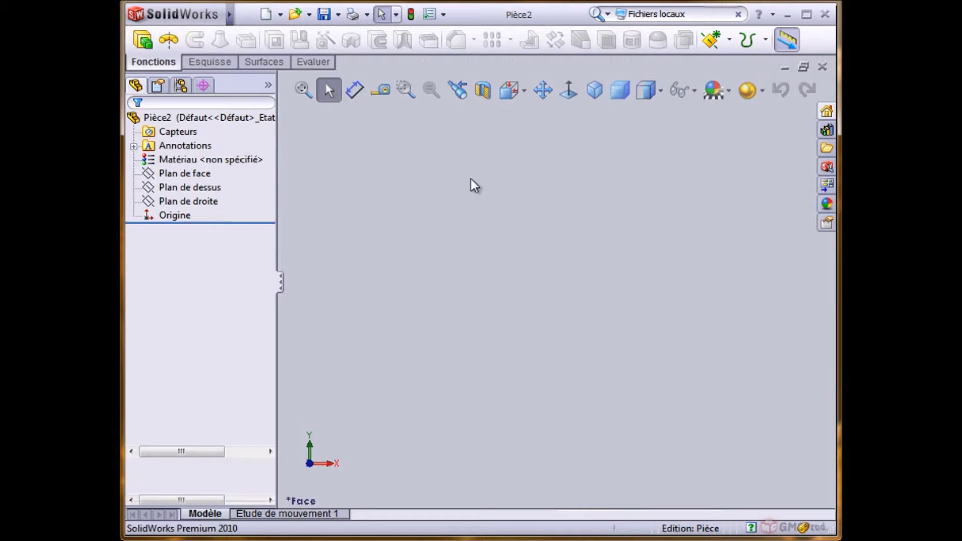
Reopen the customization of the Gestionnaire de commandes and turn off Icônes agrandies.
right_click(214, 60)
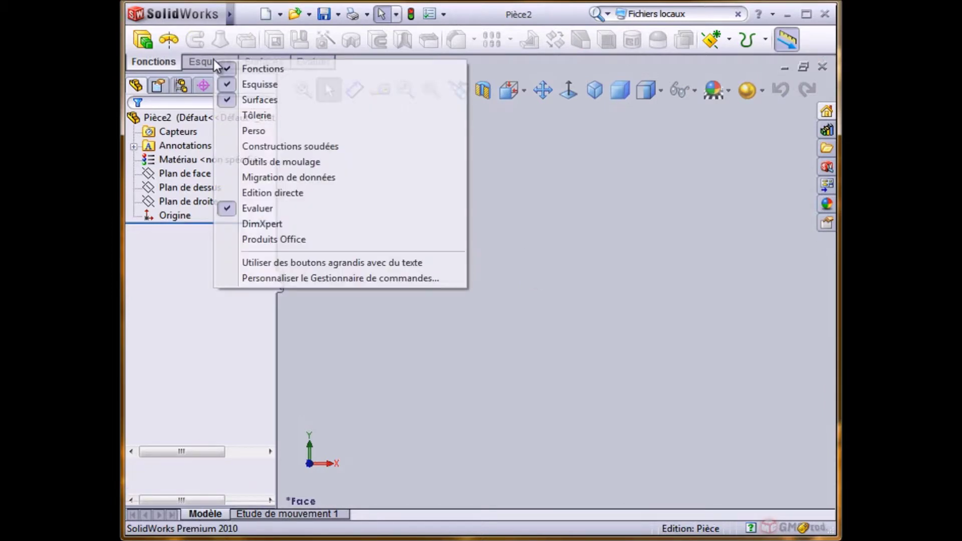
left_click(311, 279)
left_click_drag(464, 39, 484, 142)
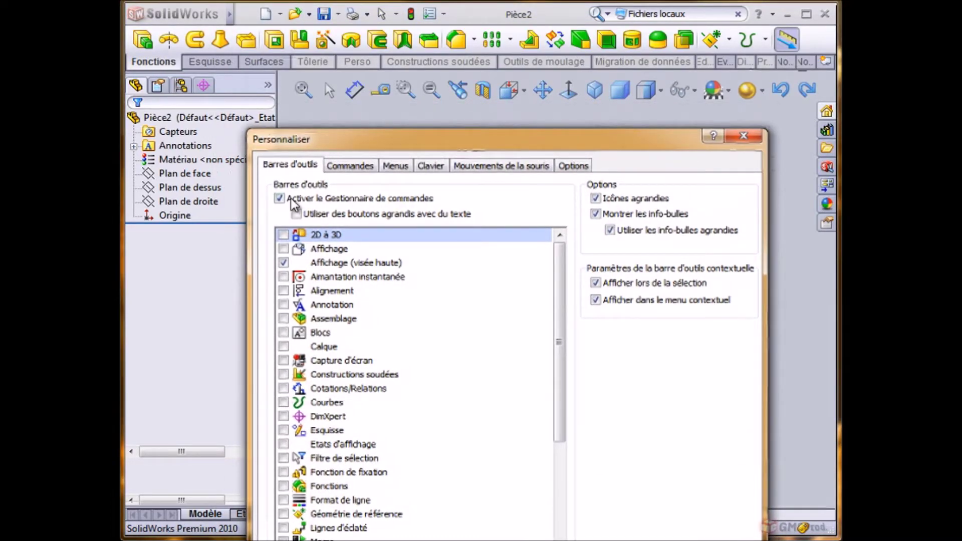
left_click(596, 199)
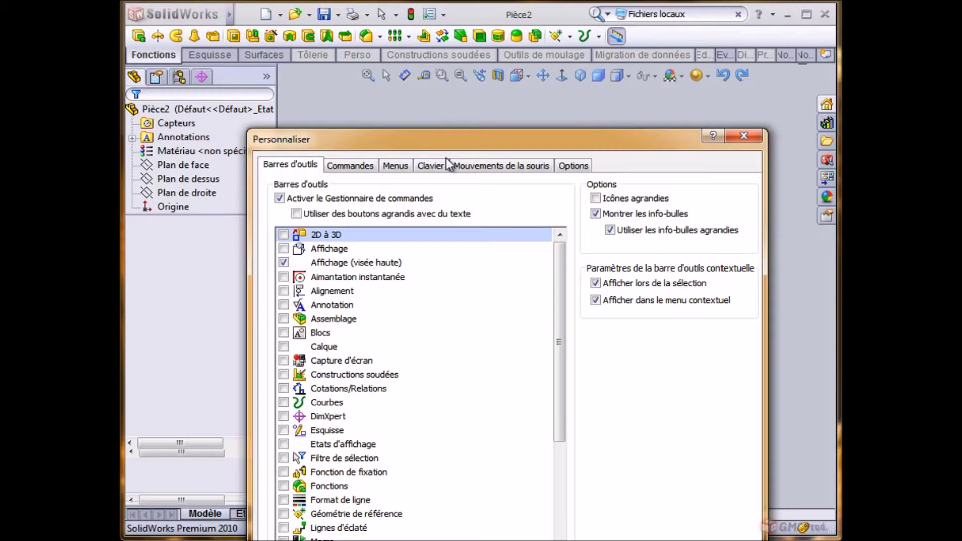
left_click_drag(434, 144, 432, 207)
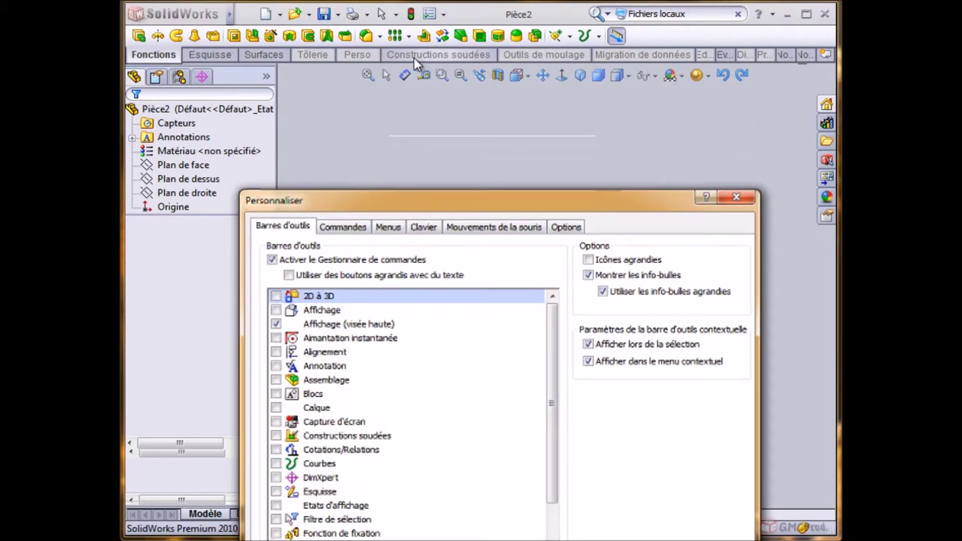
Add an empty tab named Mon onglet after Surfaces in the Gestionnaire de commandes.
right_click(516, 56)
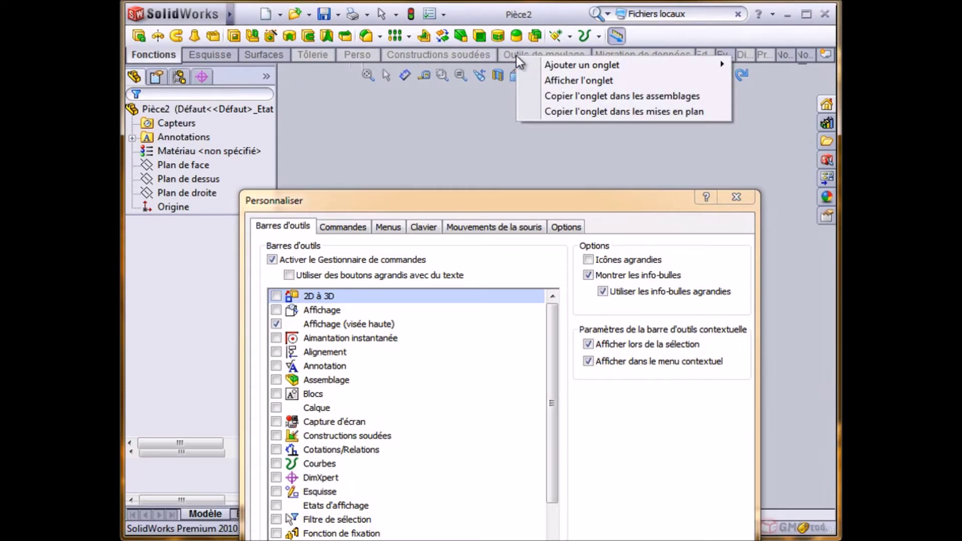
right_click(242, 55)
mouse_move(299, 65)
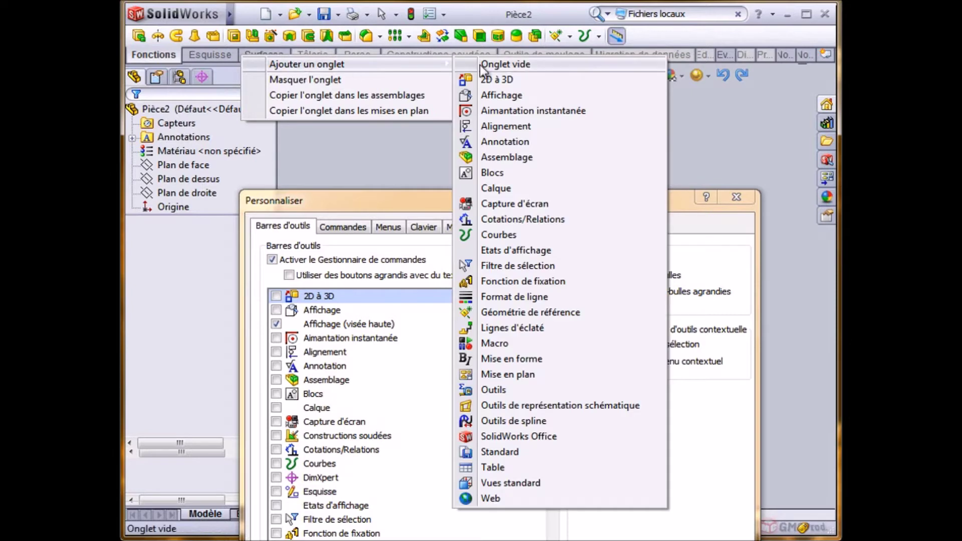
left_click(501, 66)
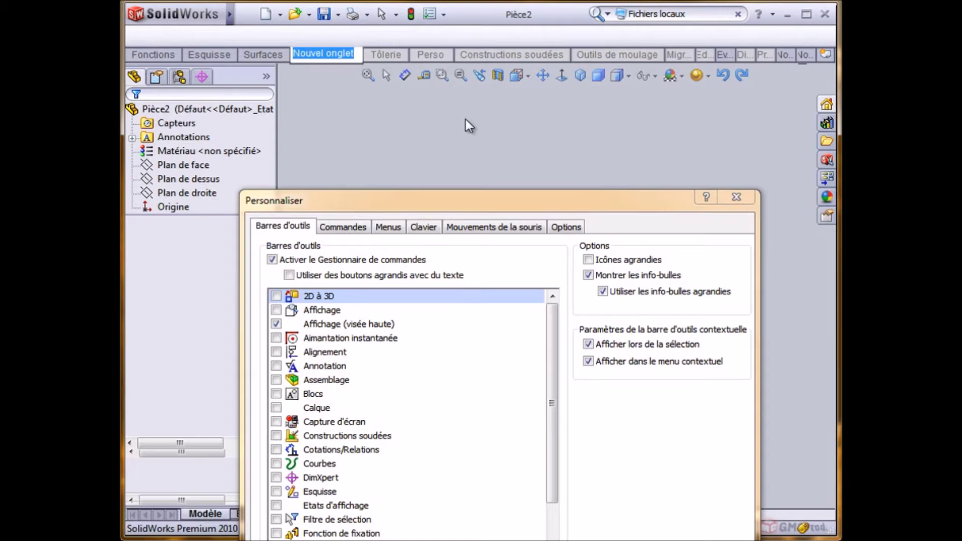
type("Mon o")
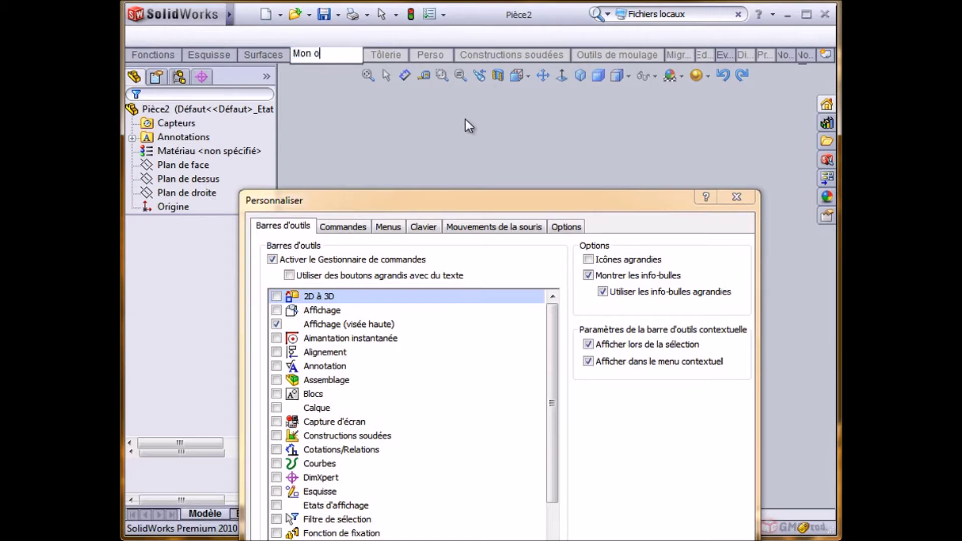
type("nglet")
left_click(317, 40)
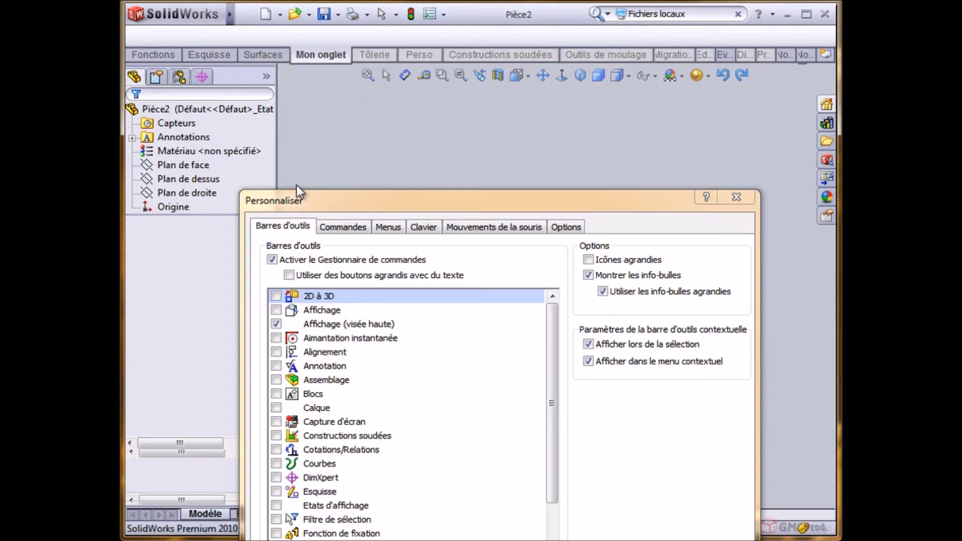
Add the plane, axis and coordinate system commands from the Géométrie de référence category to Mon onglet.
left_click(354, 228)
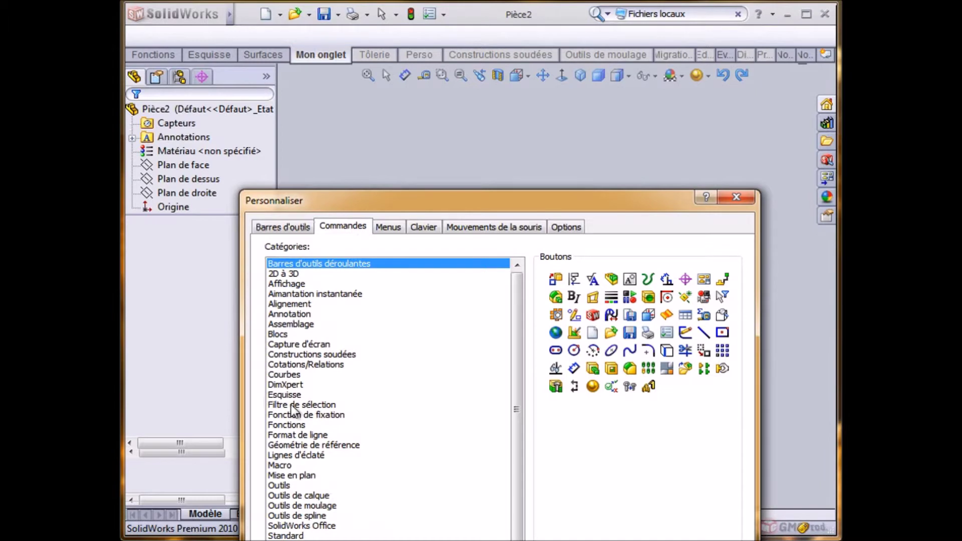
left_click(297, 416)
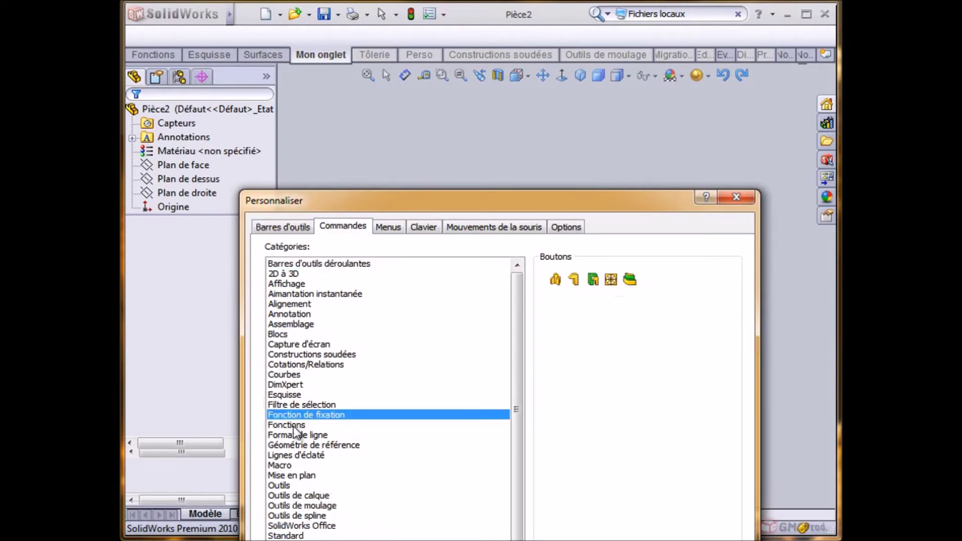
left_click(294, 426)
left_click(294, 444)
left_click(291, 427)
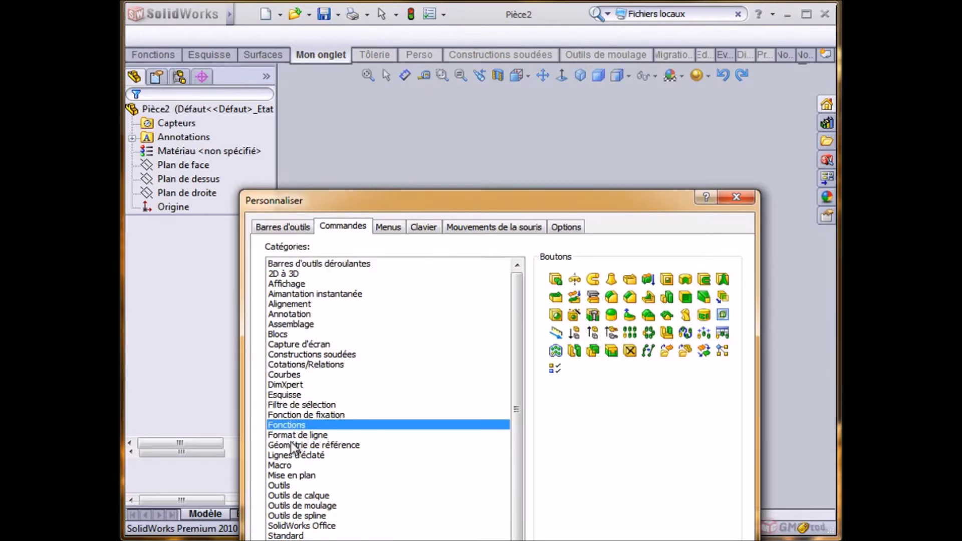
left_click(293, 435)
left_click(321, 445)
left_click_drag(574, 283, 144, 35)
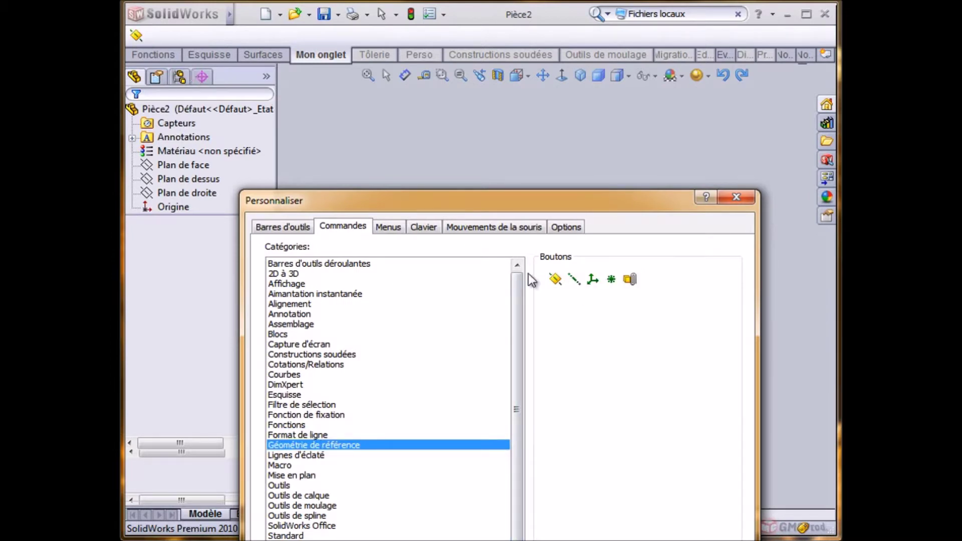
left_click_drag(571, 276, 158, 30)
left_click_drag(593, 280, 176, 37)
Add the fourth Alignement command and the text note command from Annotation to Mon onglet, and close the customization.
left_click(289, 304)
left_click_drag(610, 279, 201, 35)
left_click(285, 316)
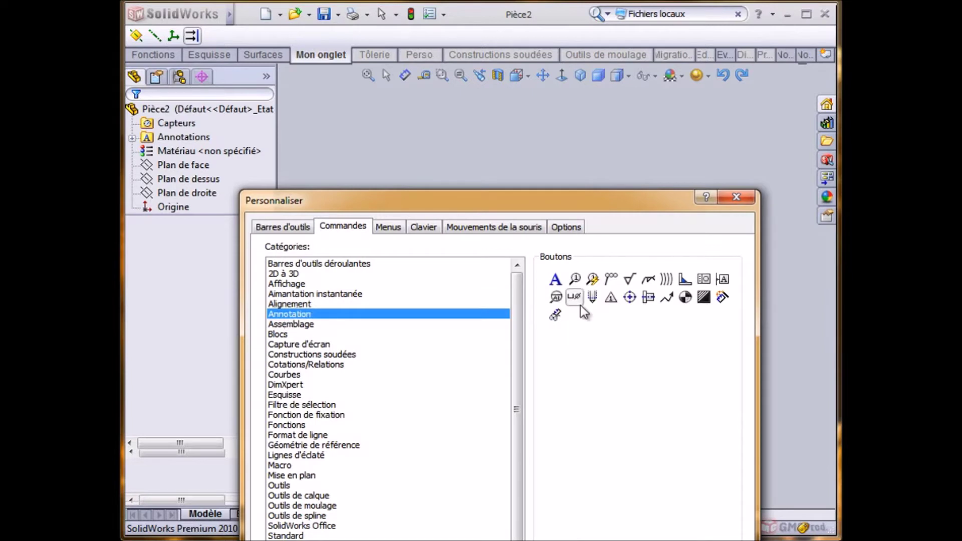
left_click_drag(555, 279, 208, 36)
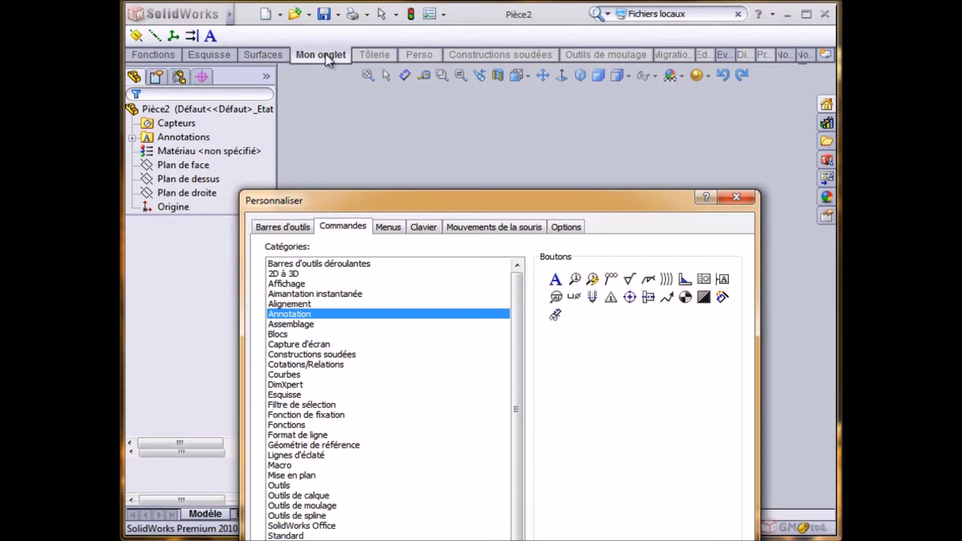
left_click_drag(462, 205, 447, 23)
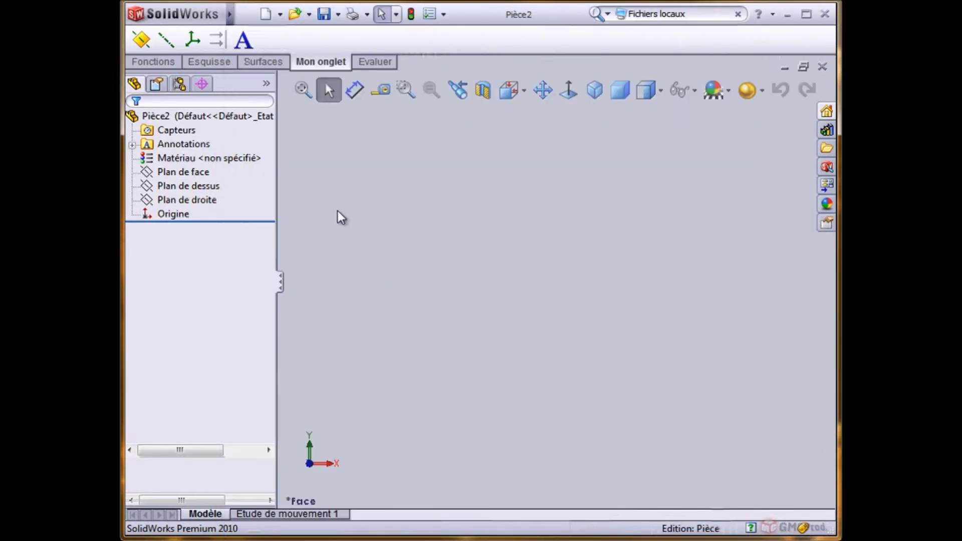
Hide Mon onglet from the Gestionnaire de commandes.
right_click(312, 62)
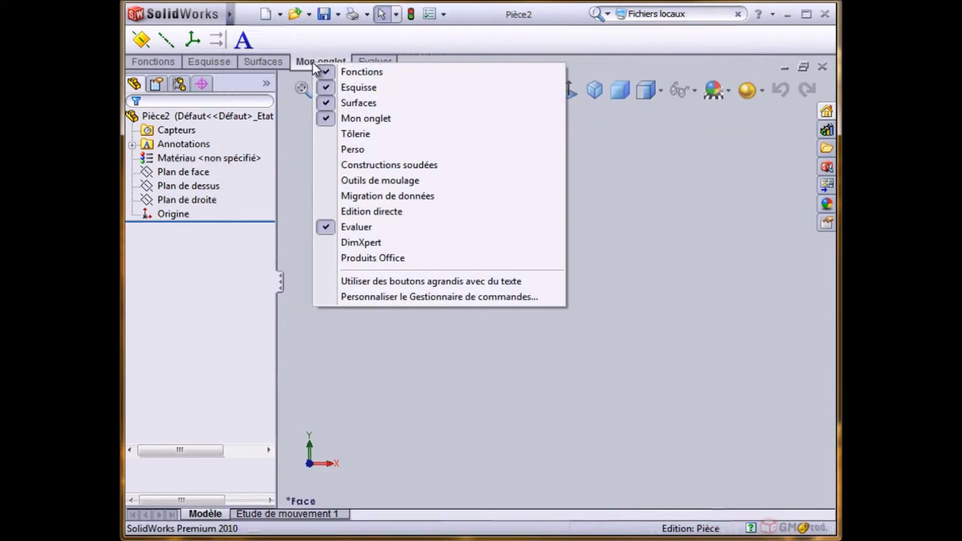
left_click(383, 119)
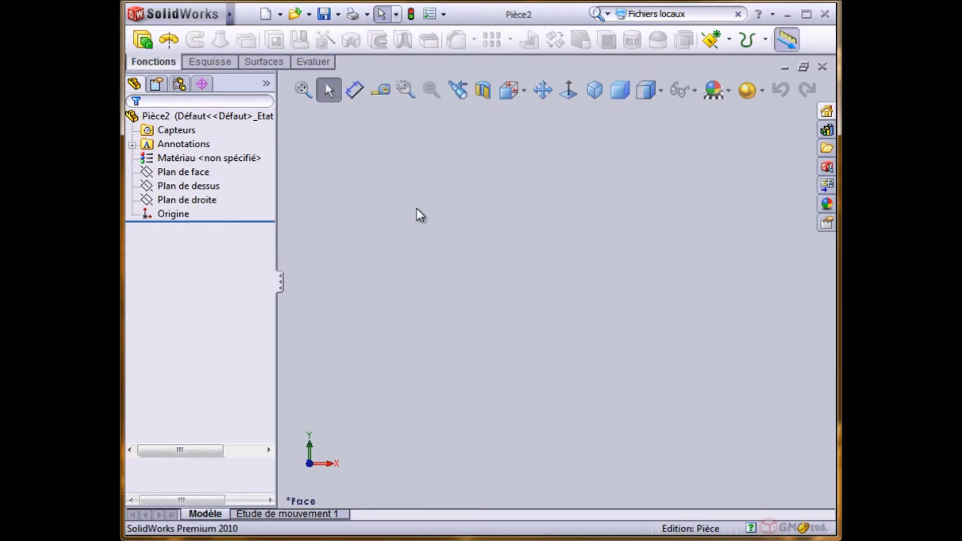
Turn off the enlarged icons option (Icônes agrandies) in the Gestionnaire de commandes customization and accept it.
right_click(277, 43)
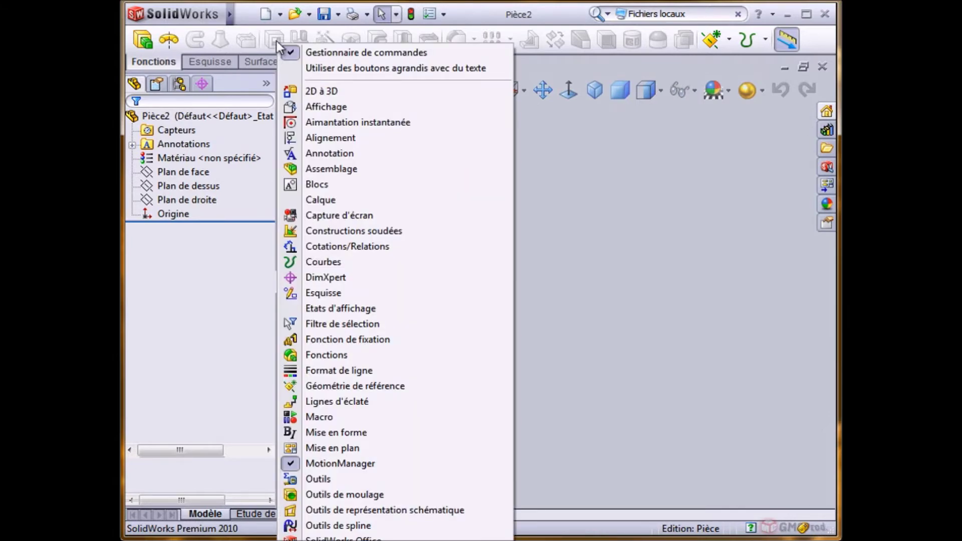
right_click(223, 65)
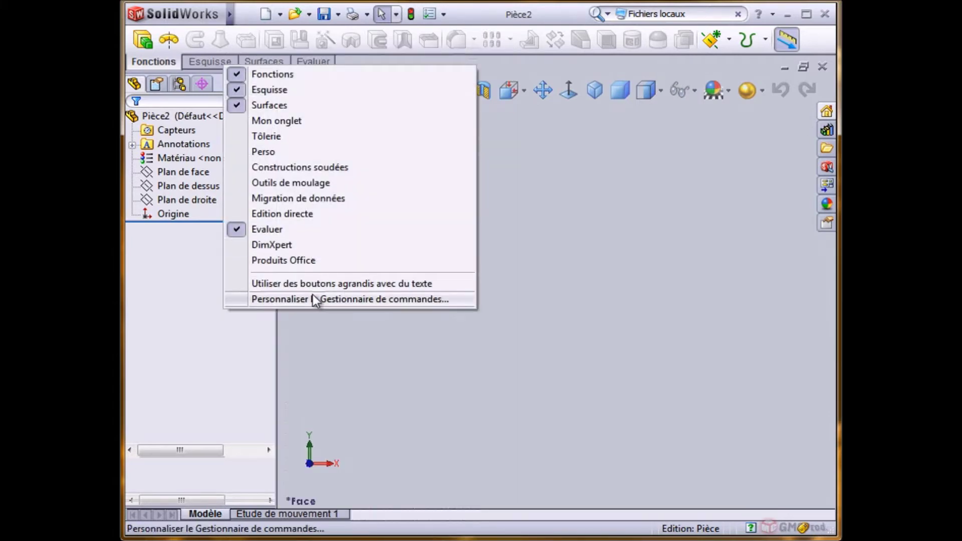
left_click(315, 300)
left_click(599, 75)
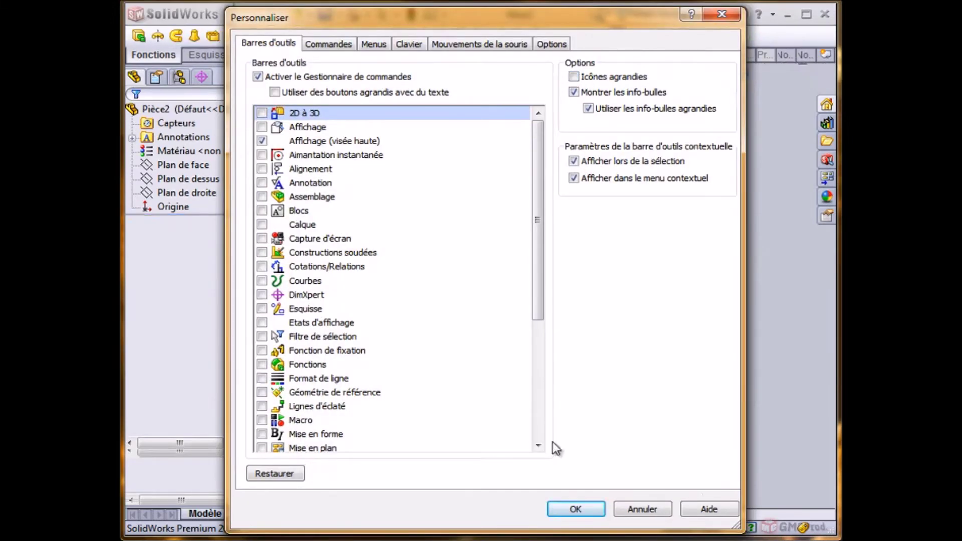
left_click(576, 509)
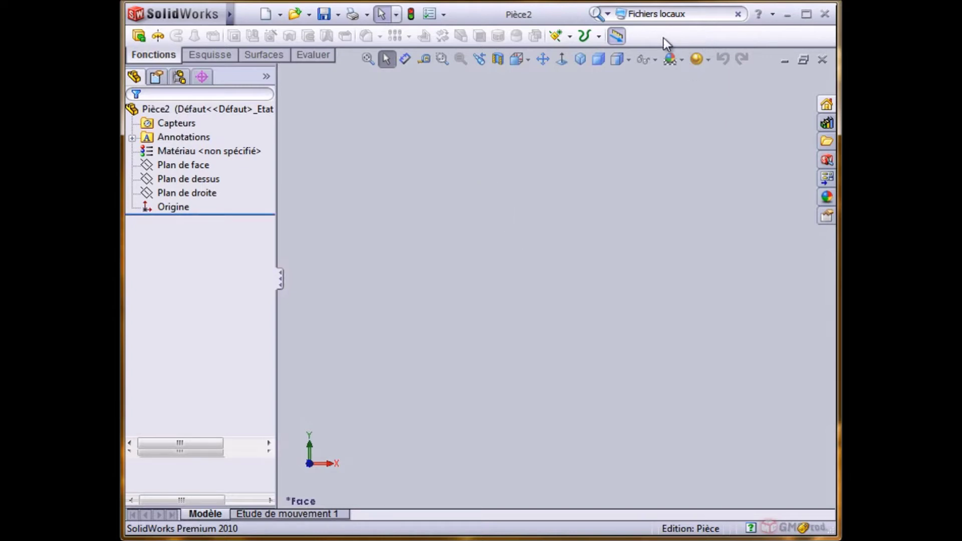
Dock the Gestionnaire de commandes vertically beside the feature tree and return it to its horizontal position above the graphics area.
left_click_drag(209, 55, 137, 271)
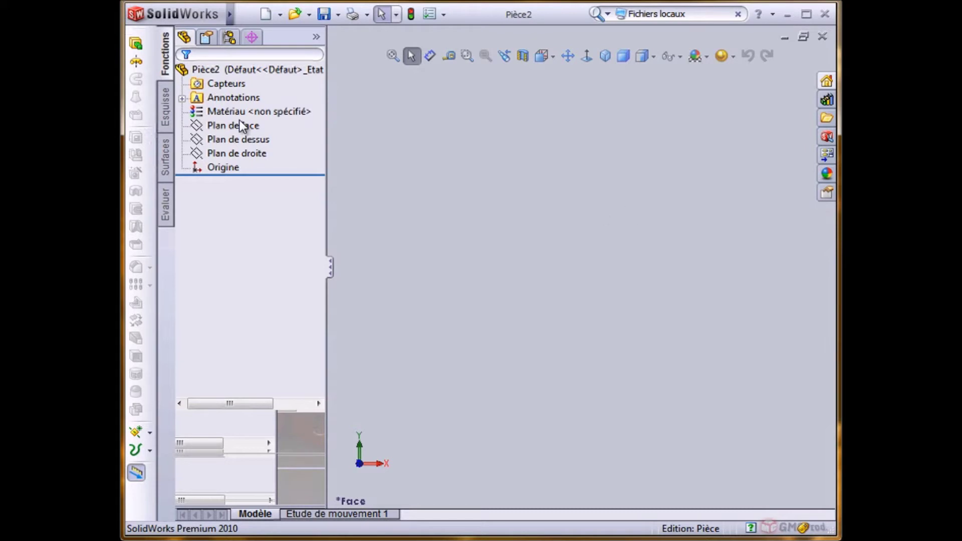
left_click_drag(167, 60, 480, 50)
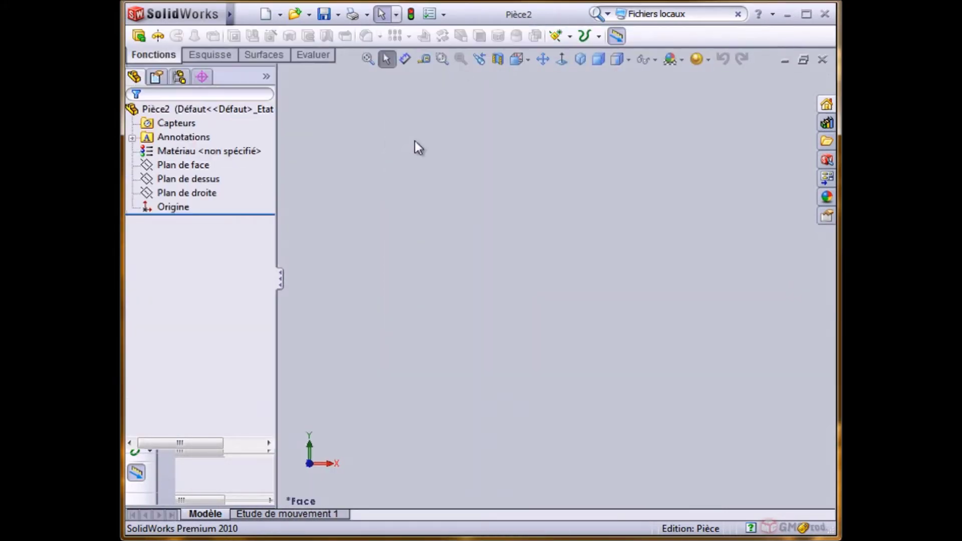
Detach the PropertyManager from the feature tree pane, move it around the graphics area, and put it back among the manager tabs.
left_click(157, 78)
left_click_drag(156, 77, 179, 465)
left_click_drag(178, 431, 788, 468)
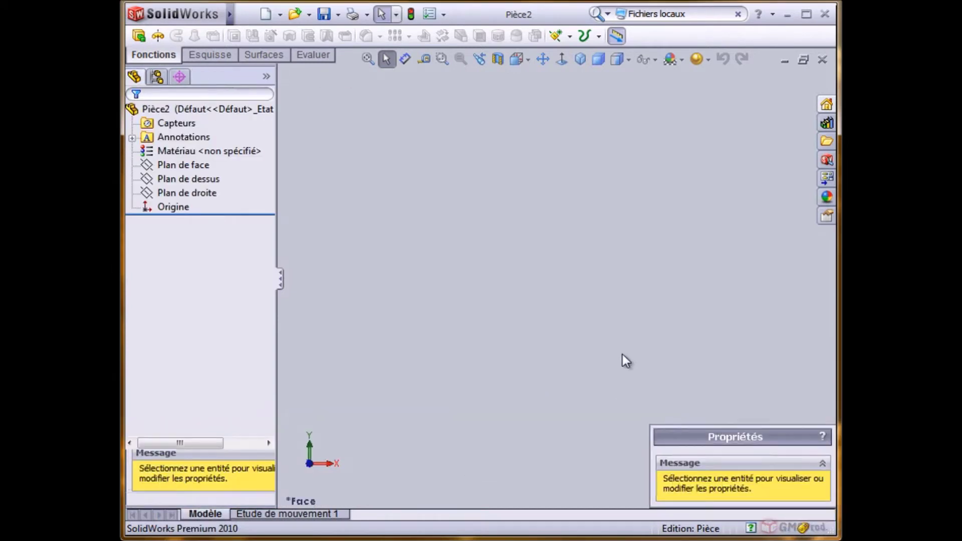
left_click_drag(720, 437, 354, 105)
left_click_drag(380, 57, 212, 112)
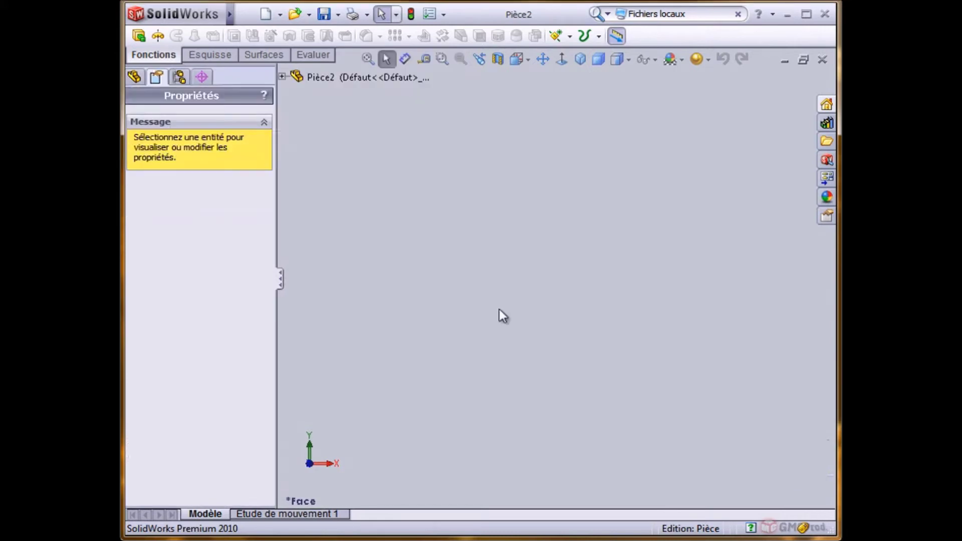
Open the Ressources SolidWorks task pane, try pinning and unpinning it, and undock it as a floating window over the graphics area.
left_click(826, 106)
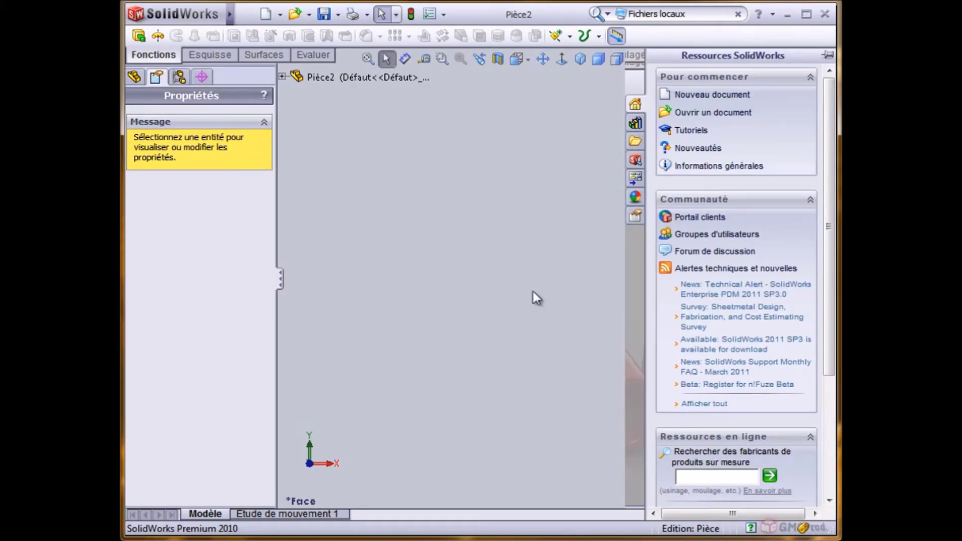
left_click(828, 54)
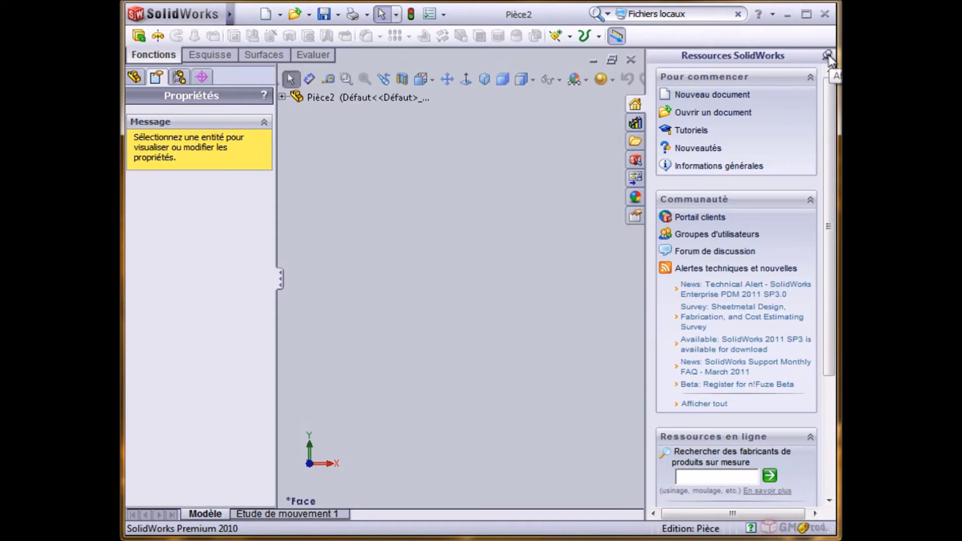
left_click(829, 56)
left_click_drag(808, 61, 506, 166)
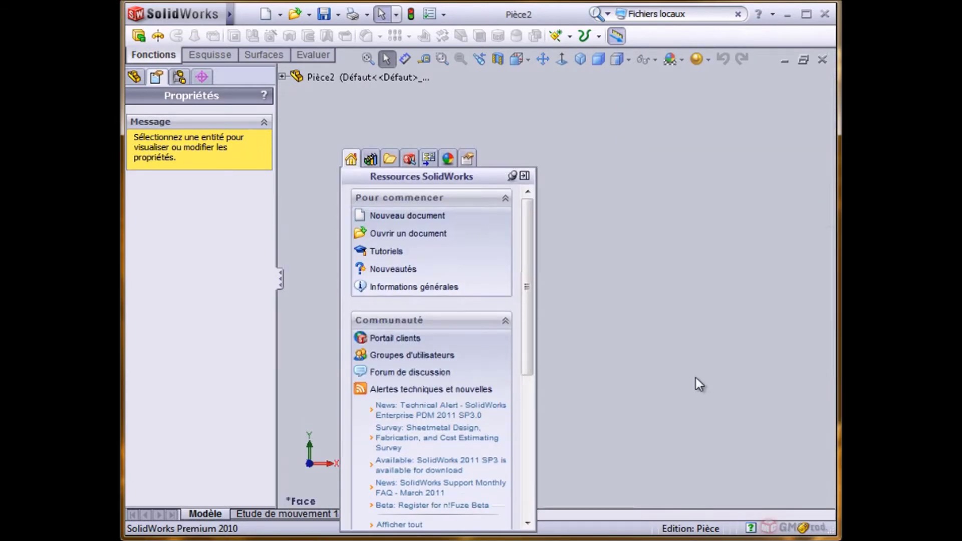
Browse the floating task pane's pages, including the Palette de vues and the Bibliothèque de conception.
left_click_drag(406, 173, 535, 151)
left_click(519, 131)
left_click(538, 130)
left_click(558, 131)
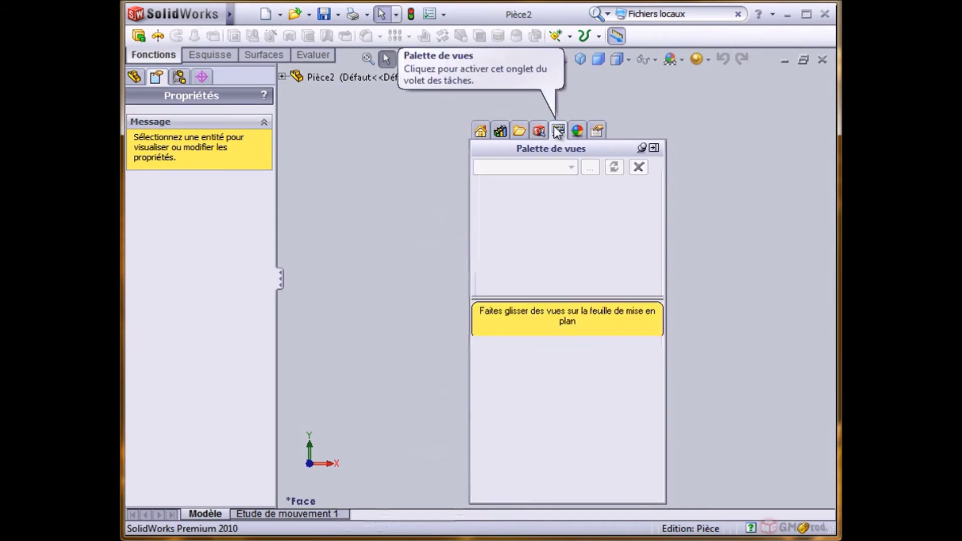
left_click(501, 131)
Move the floating task pane, dock it back at its original edge, and collapse it.
left_click_drag(513, 147, 364, 126)
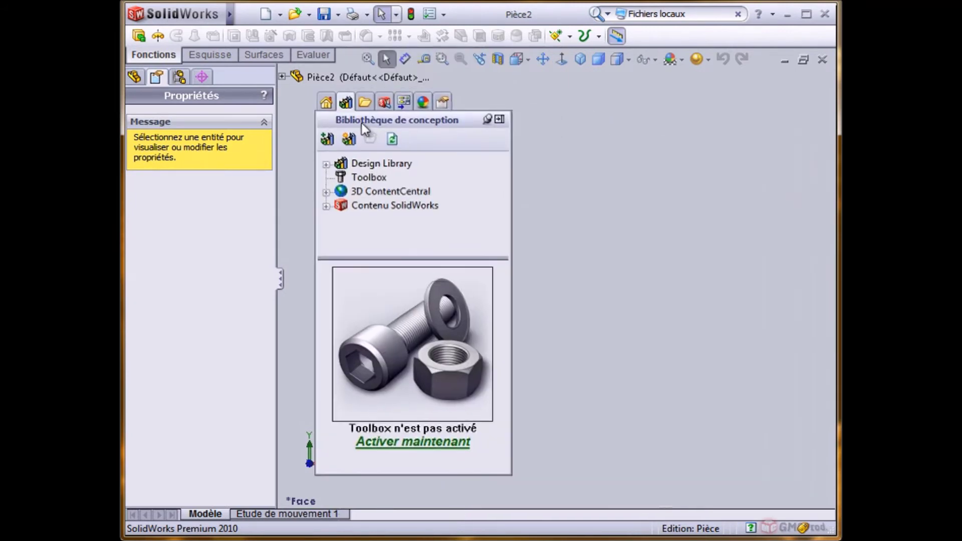
double_click(356, 119)
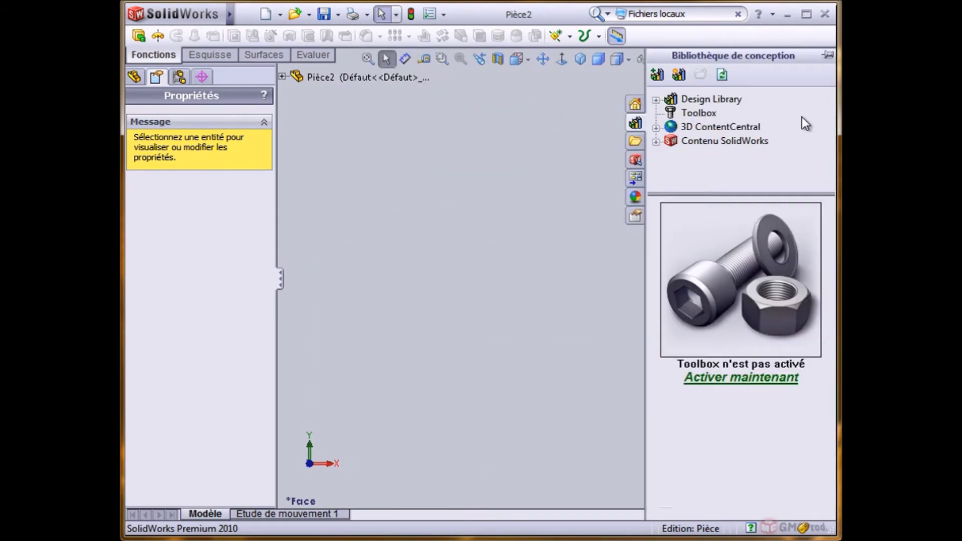
left_click(635, 106)
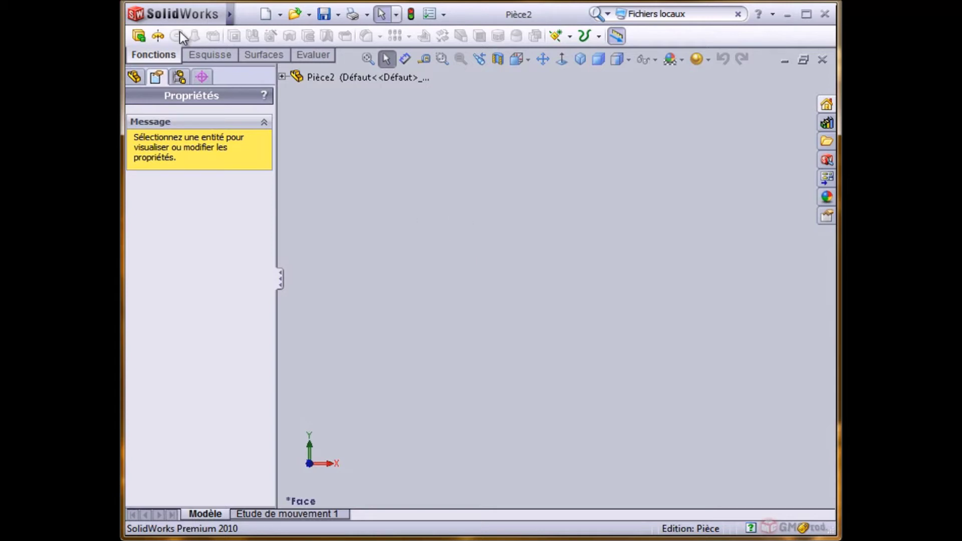
Hide the status bar.
mouse_move(179, 9)
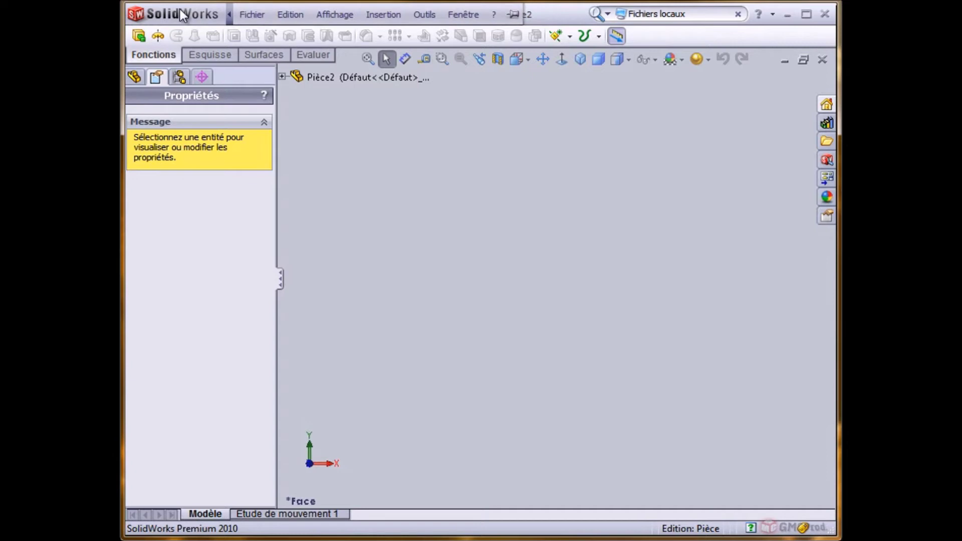
left_click(336, 16)
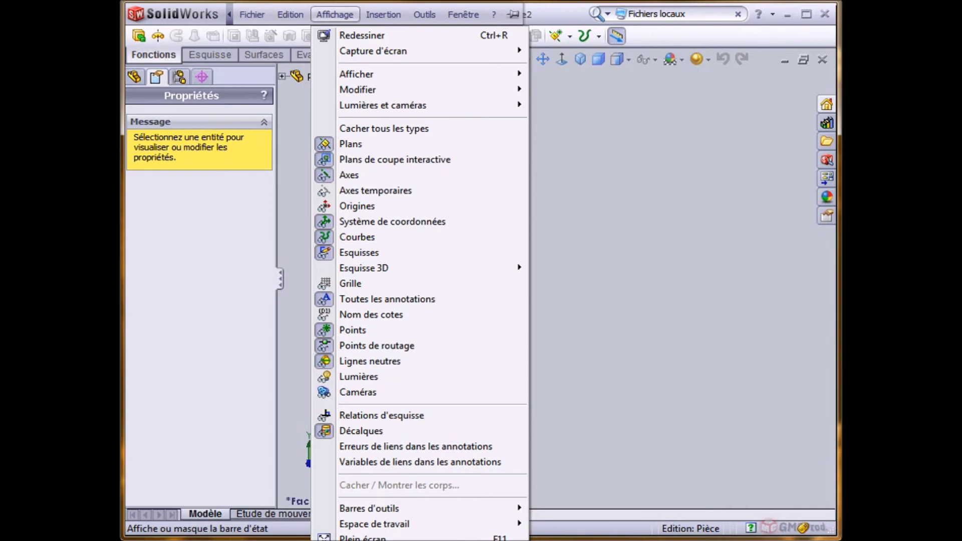
left_click(368, 533)
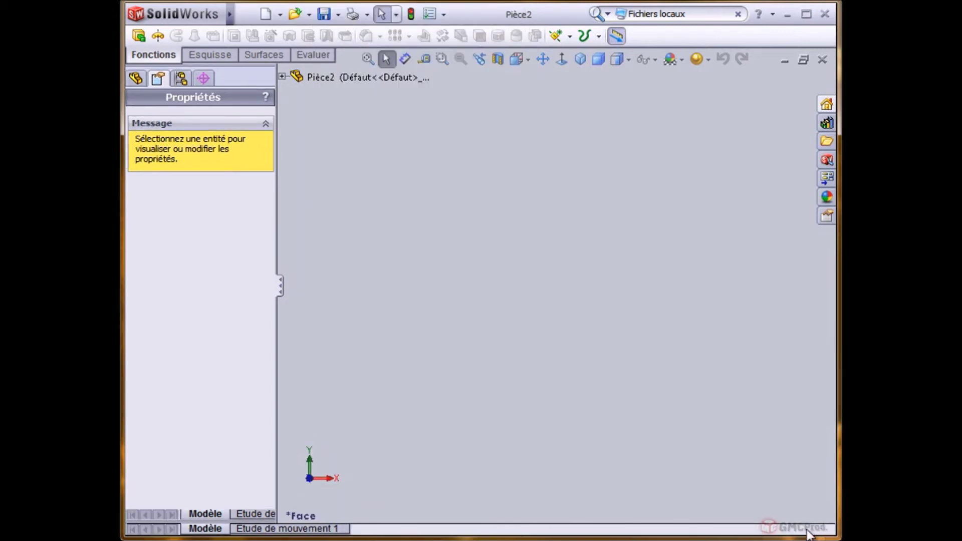
Restore the display of the status bar.
mouse_move(207, 14)
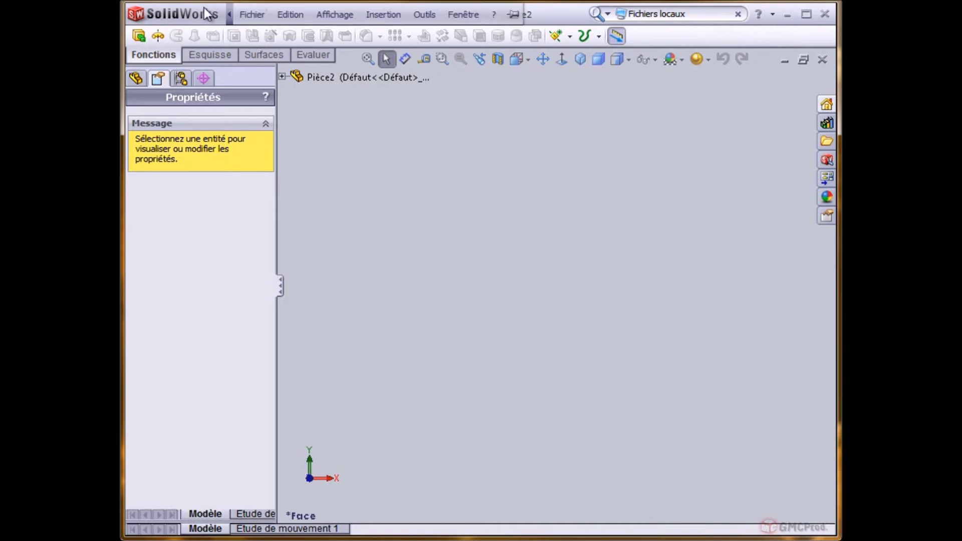
left_click(335, 14)
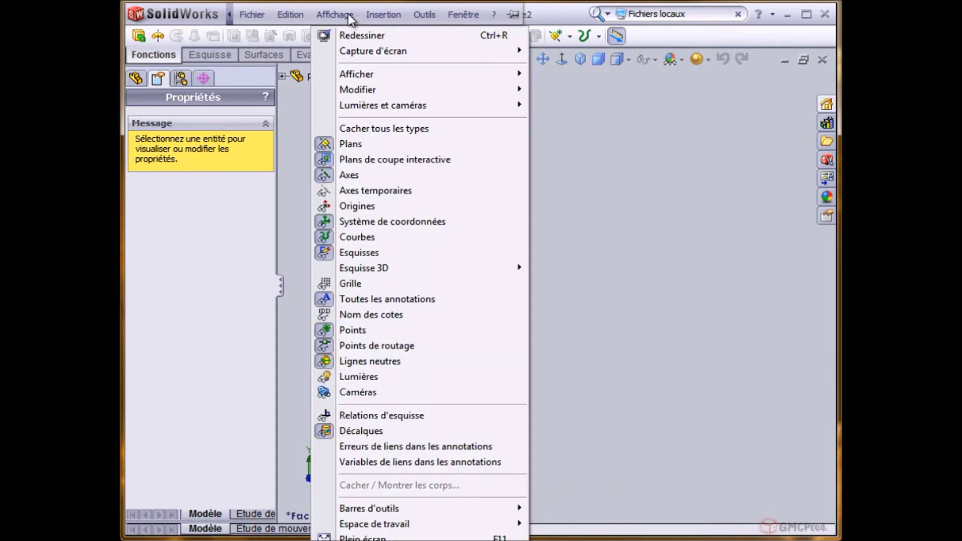
left_click(390, 540)
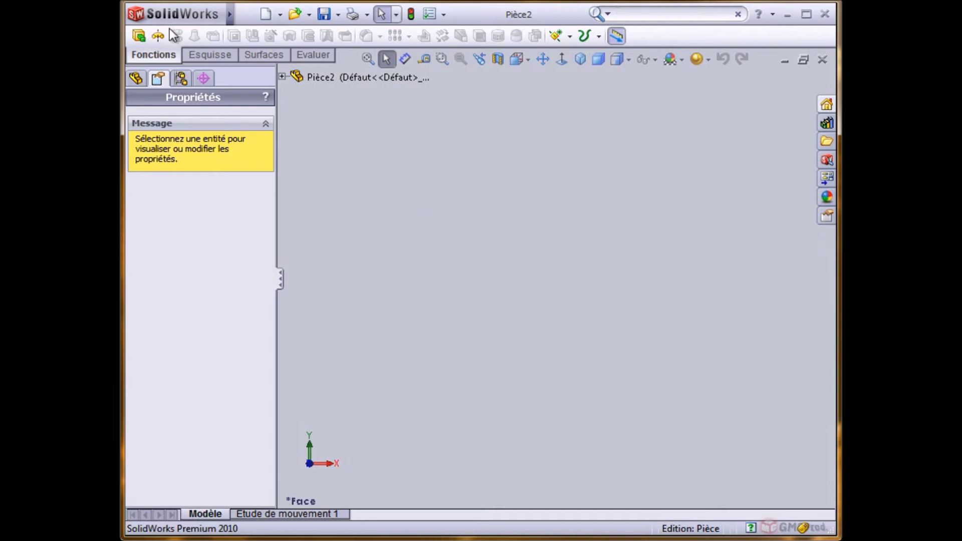
mouse_move(230, 14)
left_click(334, 14)
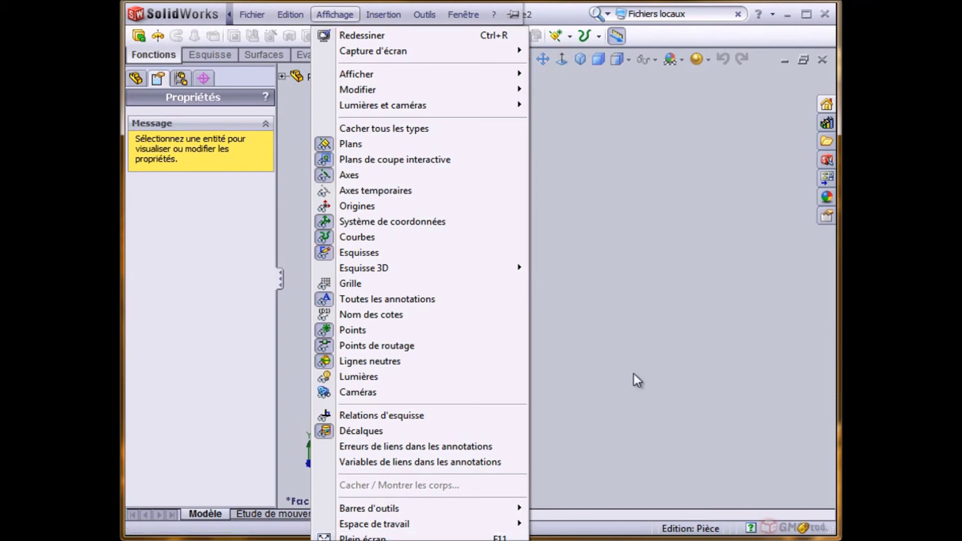
left_click(605, 199)
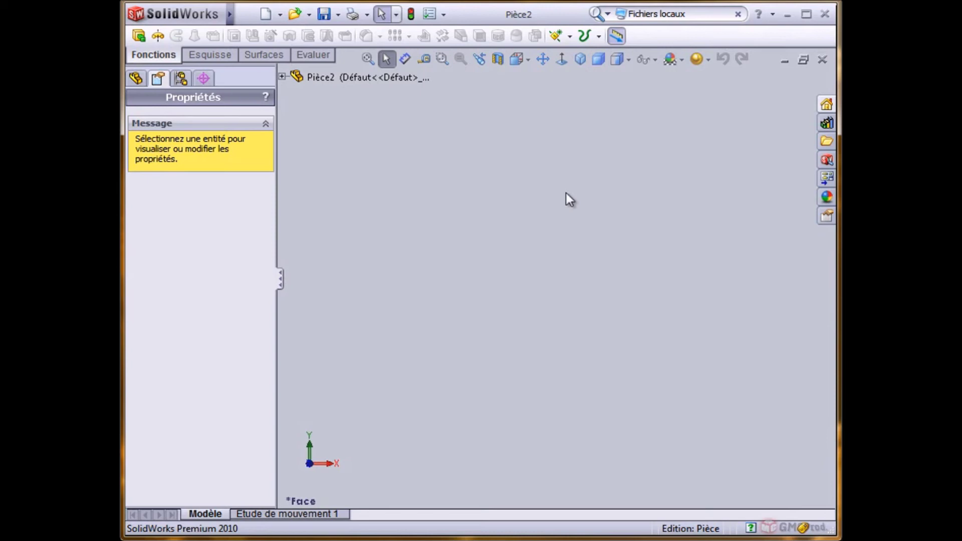
Review the general system options and the document properties, including the Norme d'habillage and Unités pages, and close the options.
left_click(429, 15)
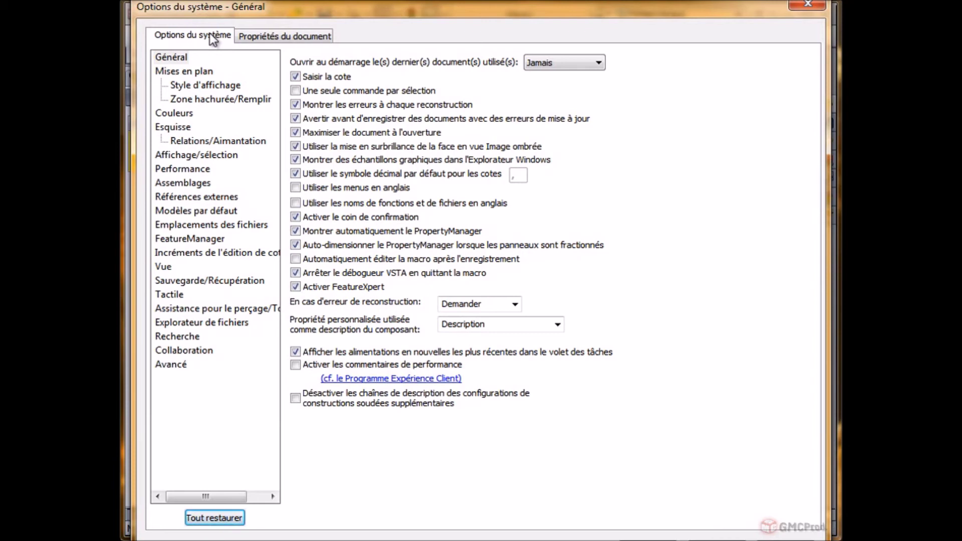
left_click(288, 37)
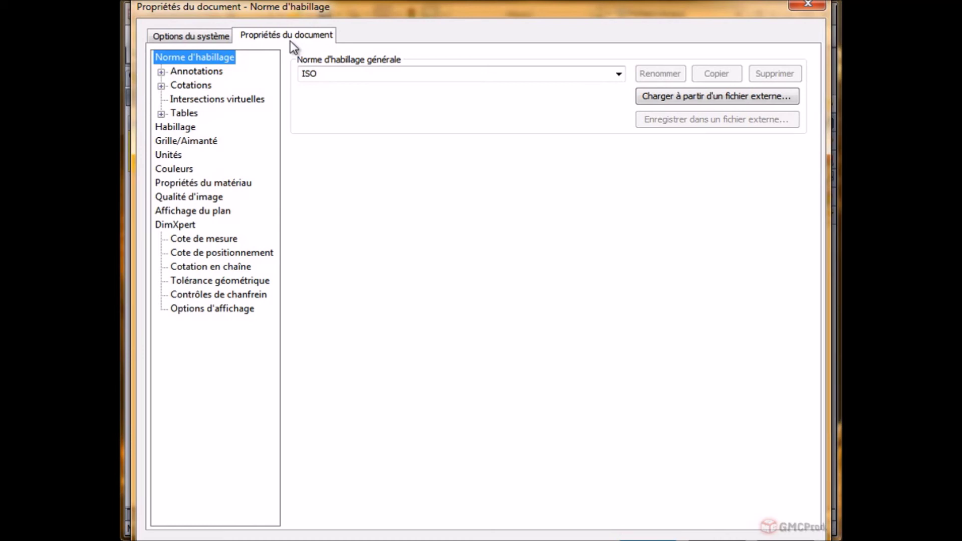
left_click(204, 37)
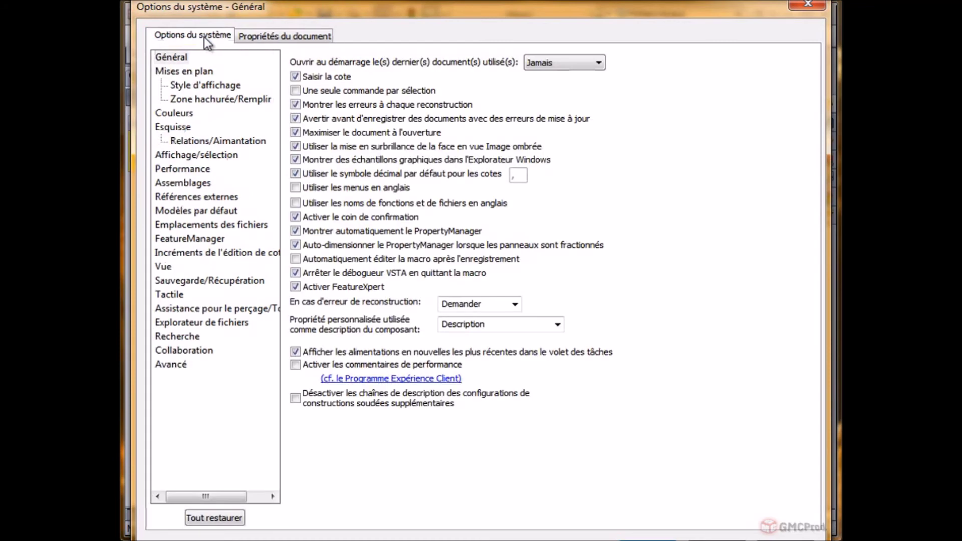
left_click(279, 37)
left_click(168, 155)
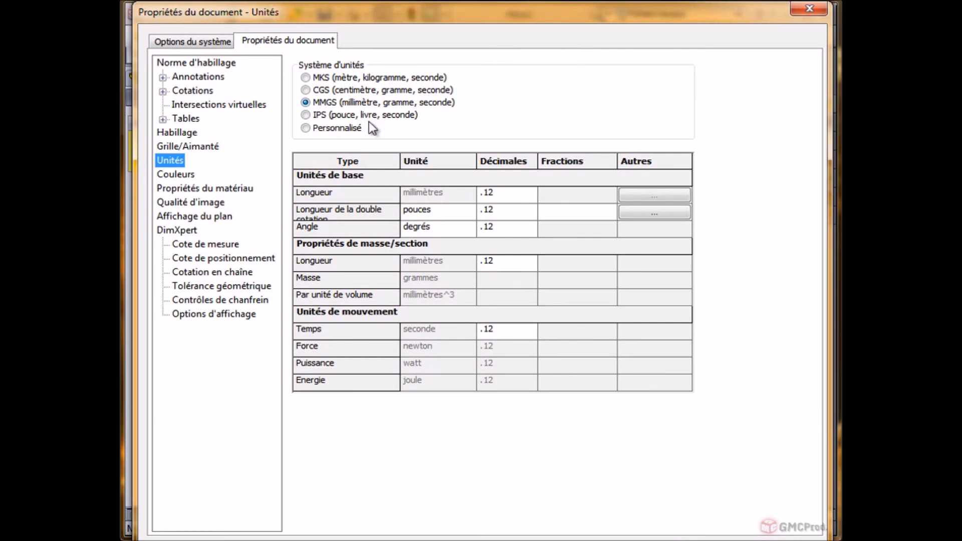
left_click(205, 40)
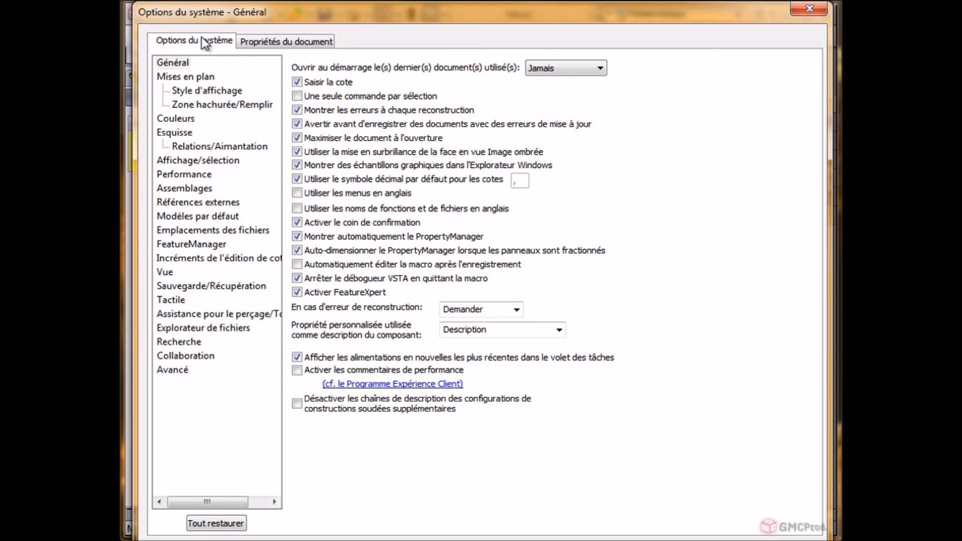
left_click(692, 540)
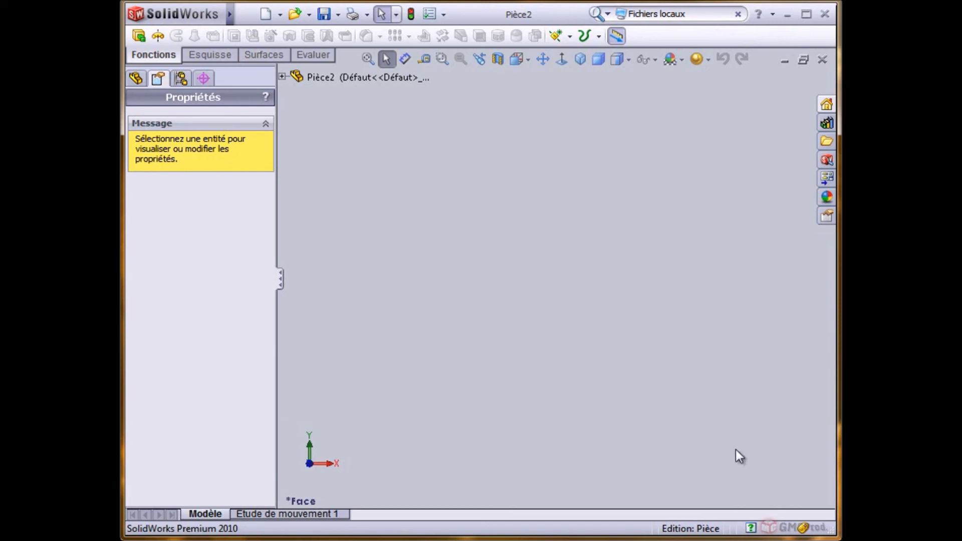
Display the quick tips window, try it at different places in the graphics area, and hide it again.
left_click(750, 529)
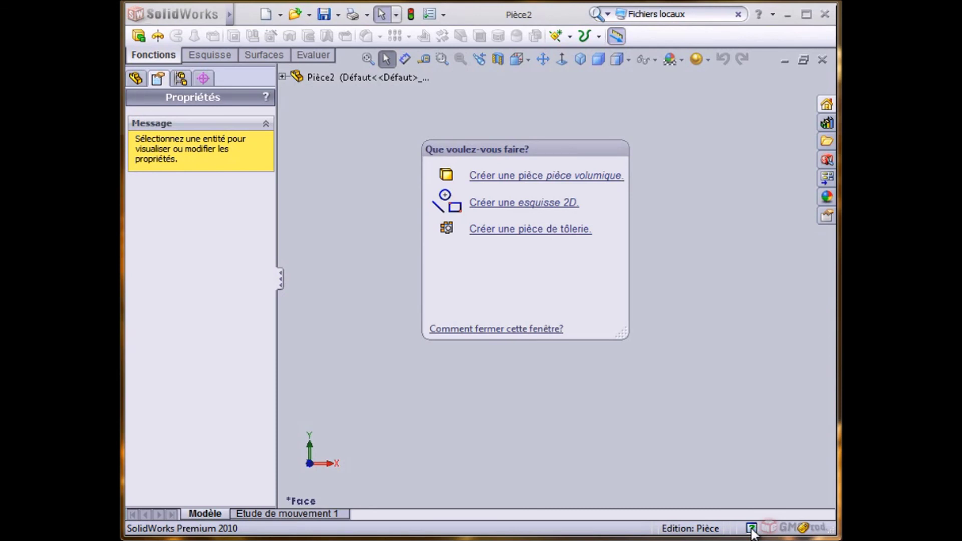
left_click_drag(487, 142, 665, 280)
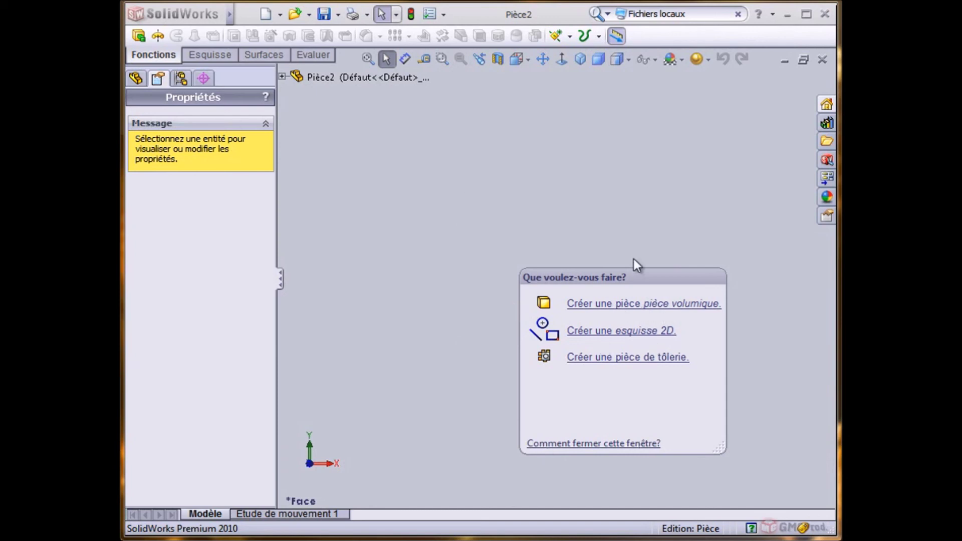
left_click_drag(647, 278, 677, 102)
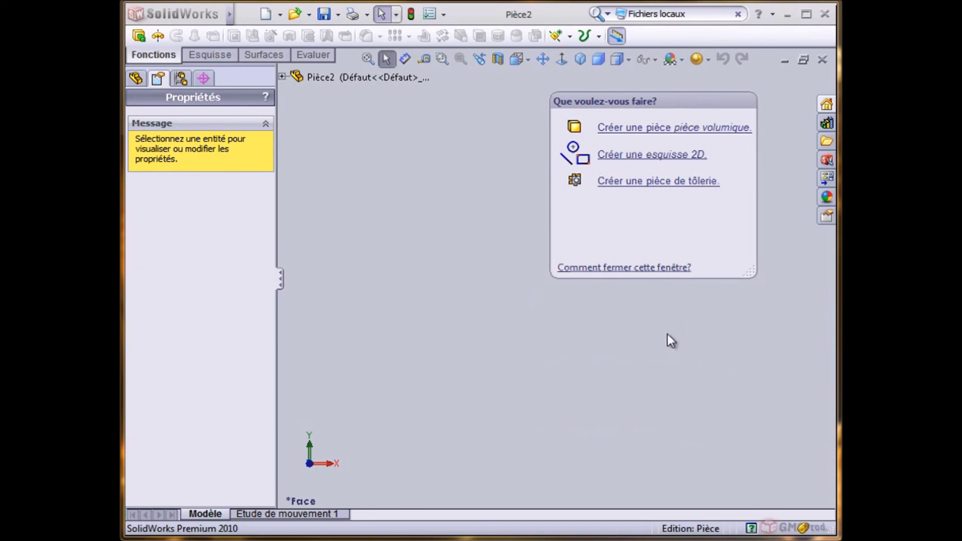
left_click(751, 529)
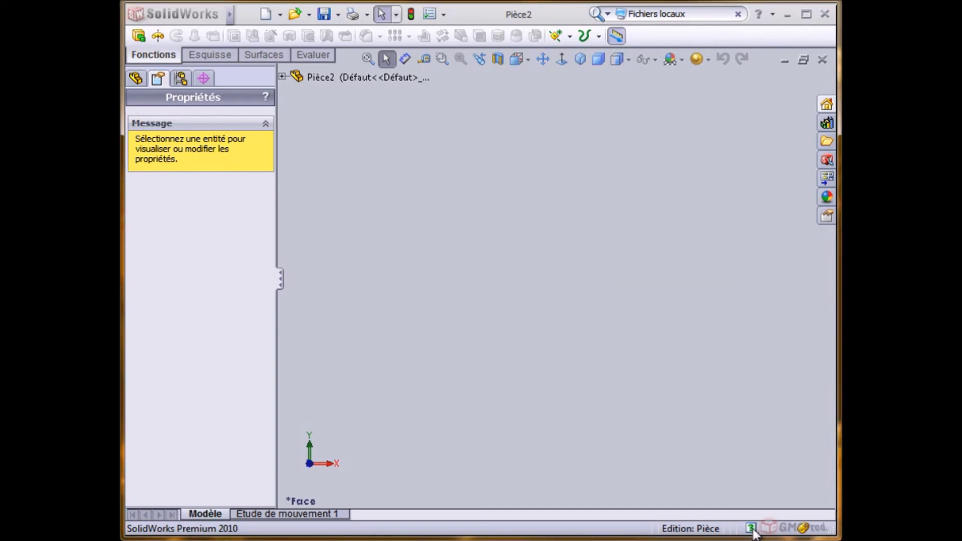